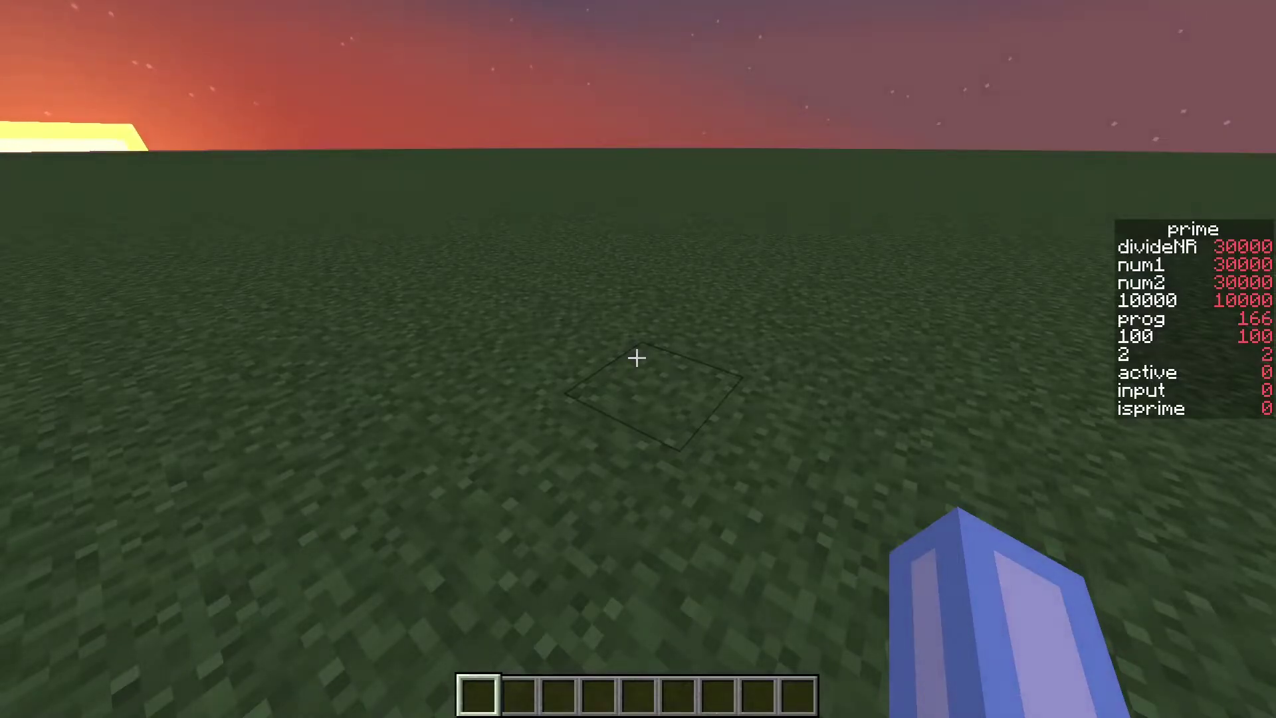
- Open the Minecraft chat and start typing a /scoreboard objectives command
key("t")
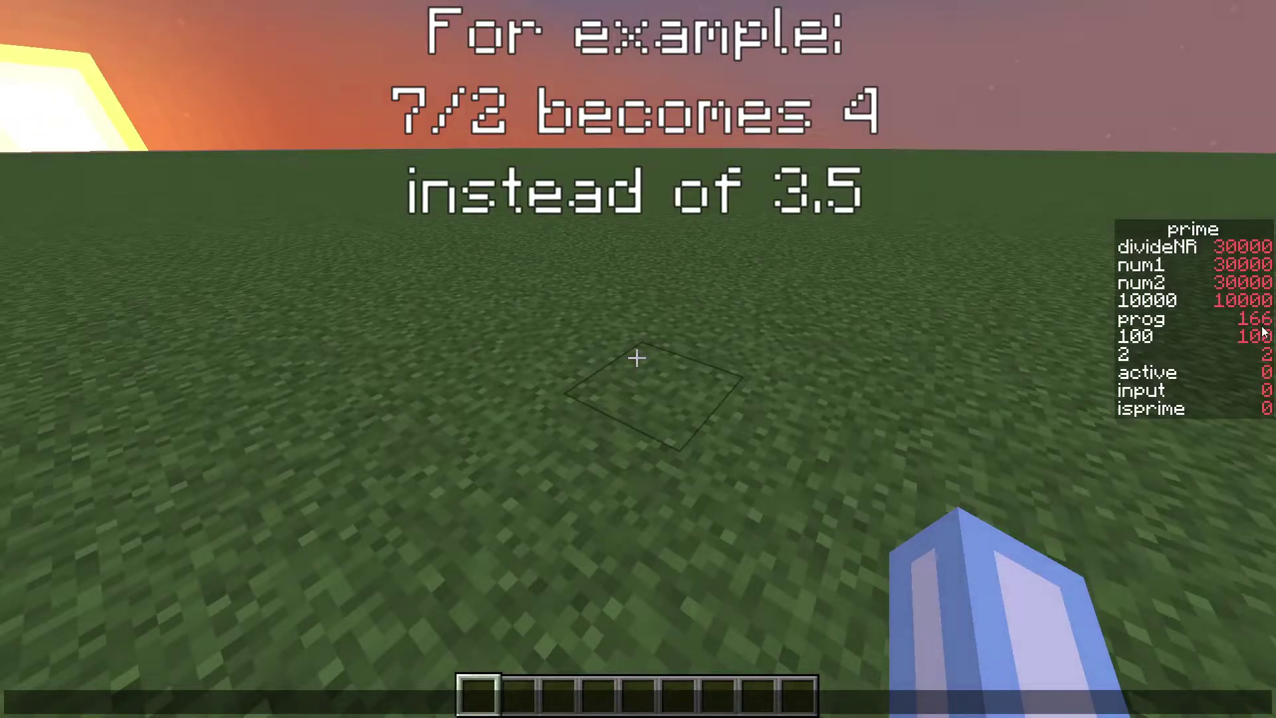
type("//")
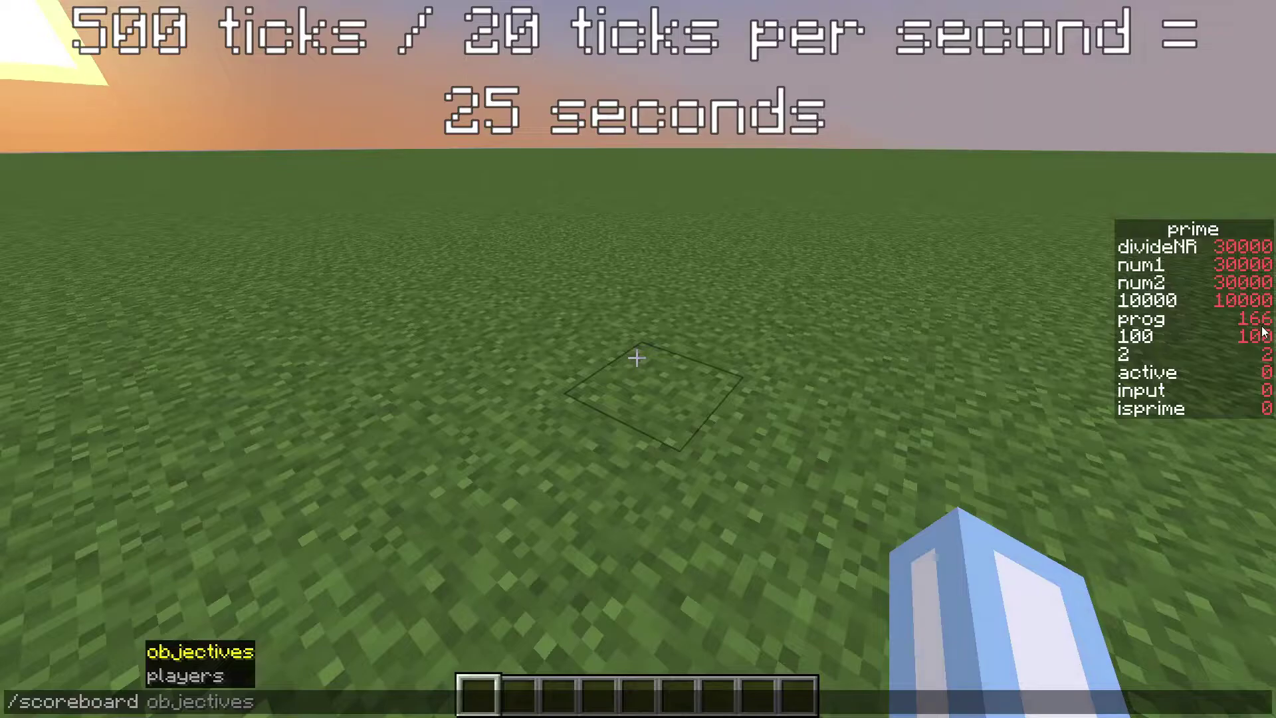
- Set active to 1 in the prime objective, review primes up to 499, and open MiniWebtool's Line Counter
type("p")
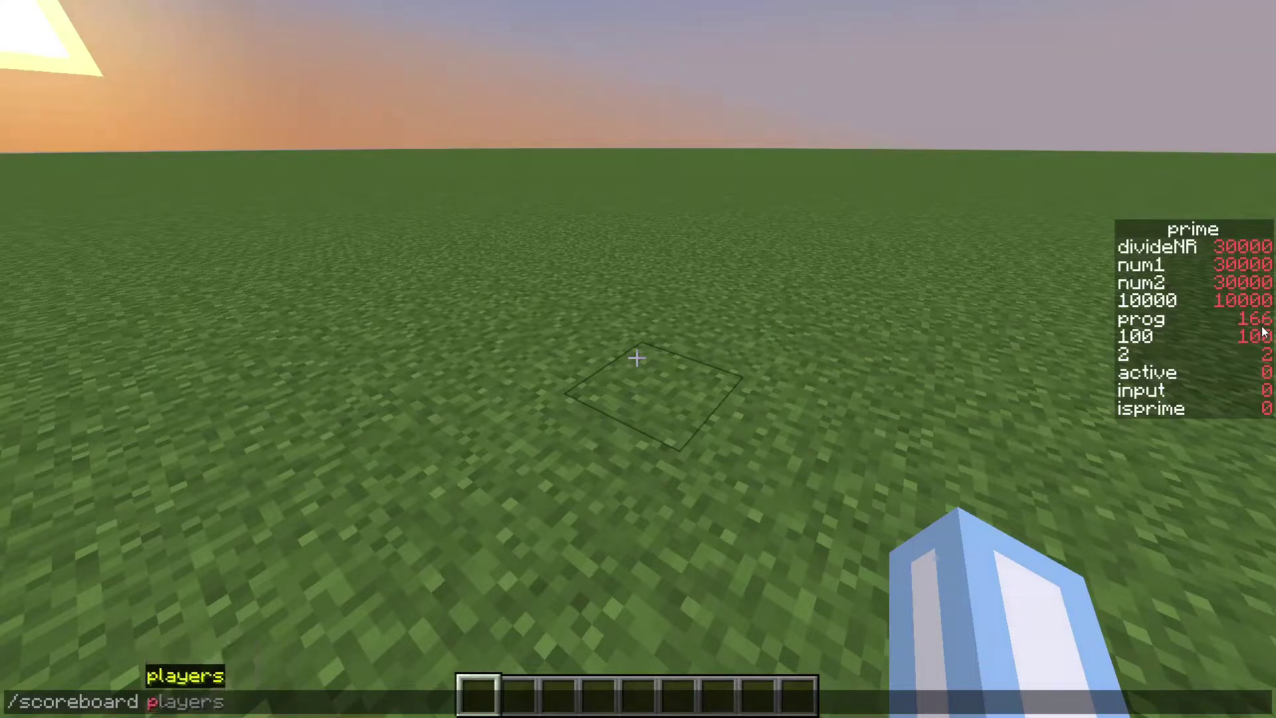
type("layers set active prime 1")
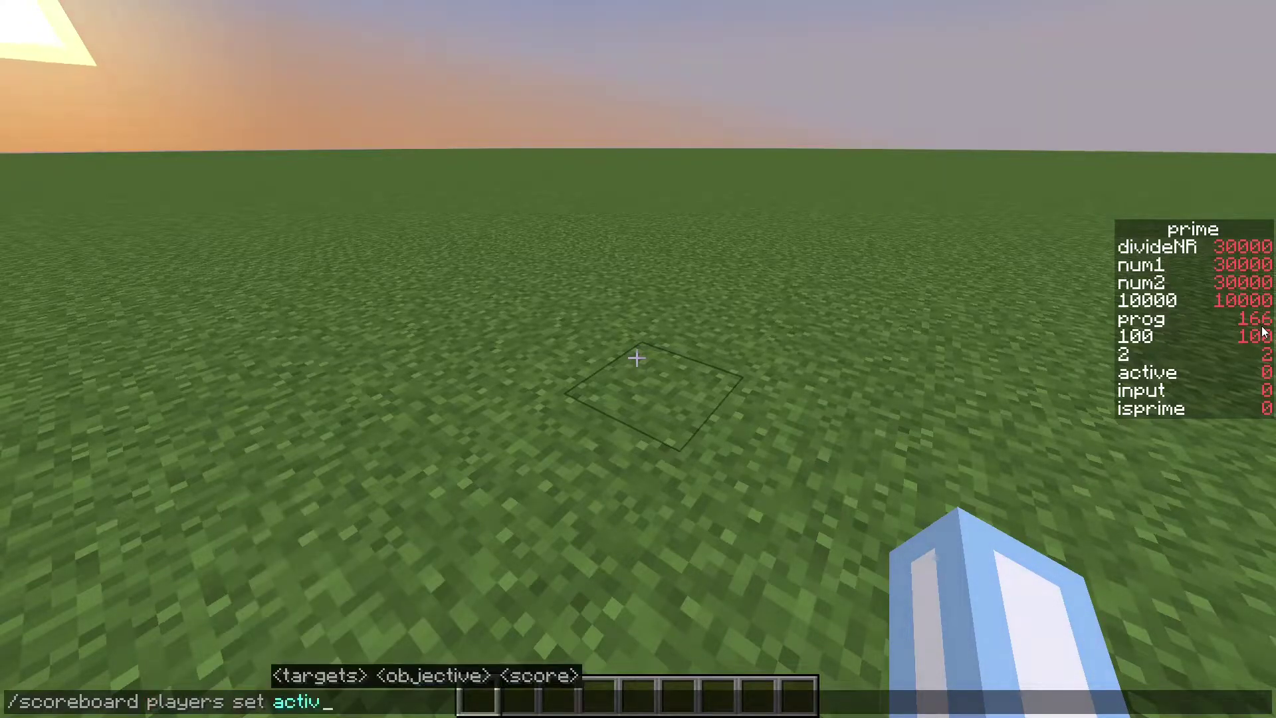
key("Return")
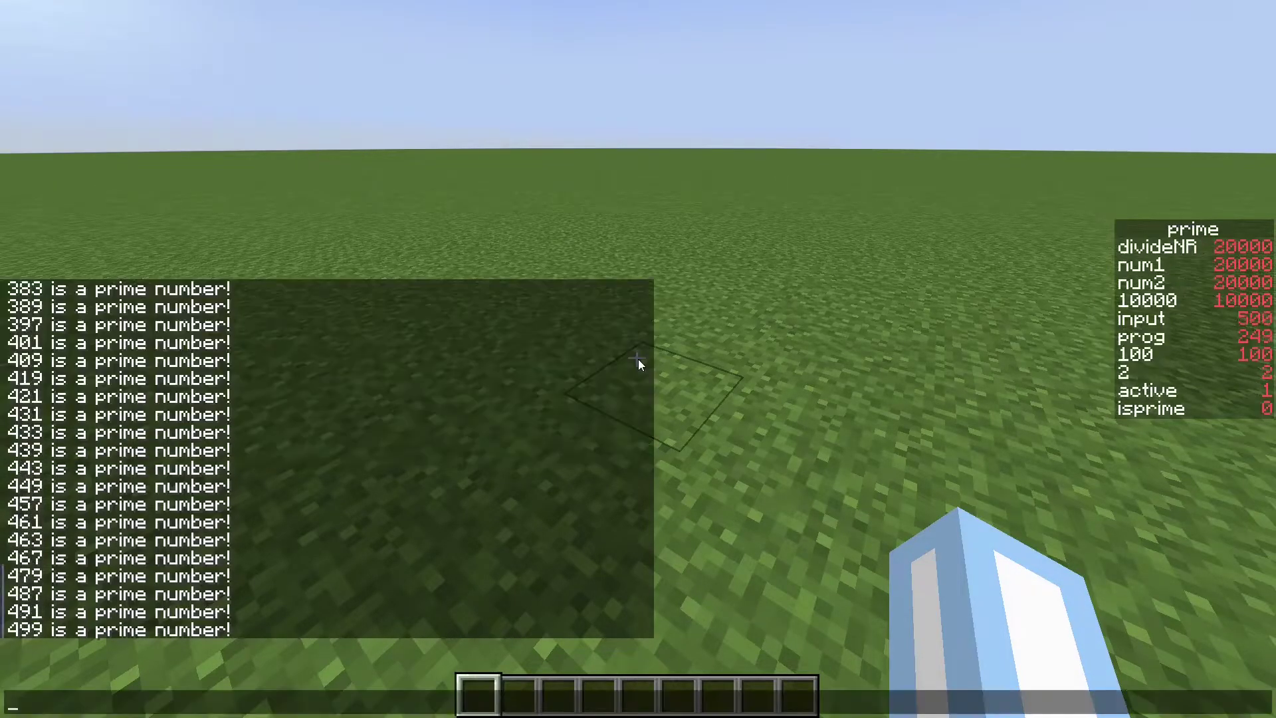
key("t")
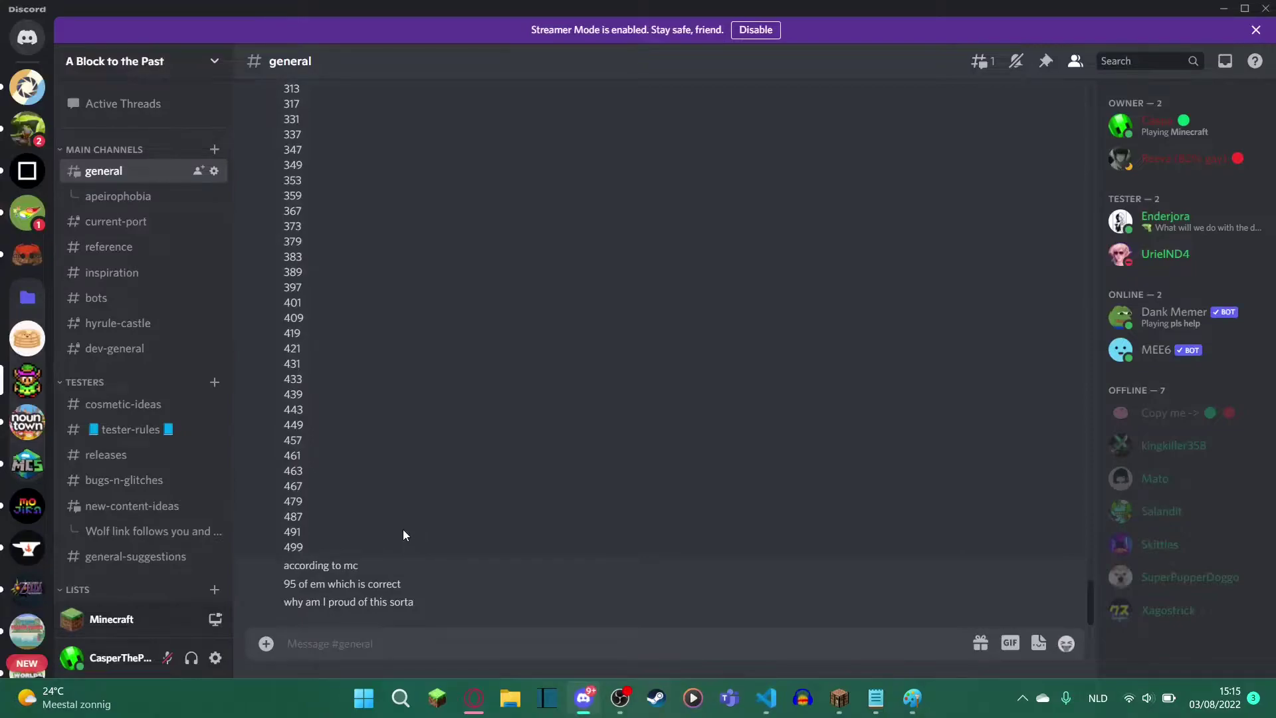
scroll(403, 535, "up", 15)
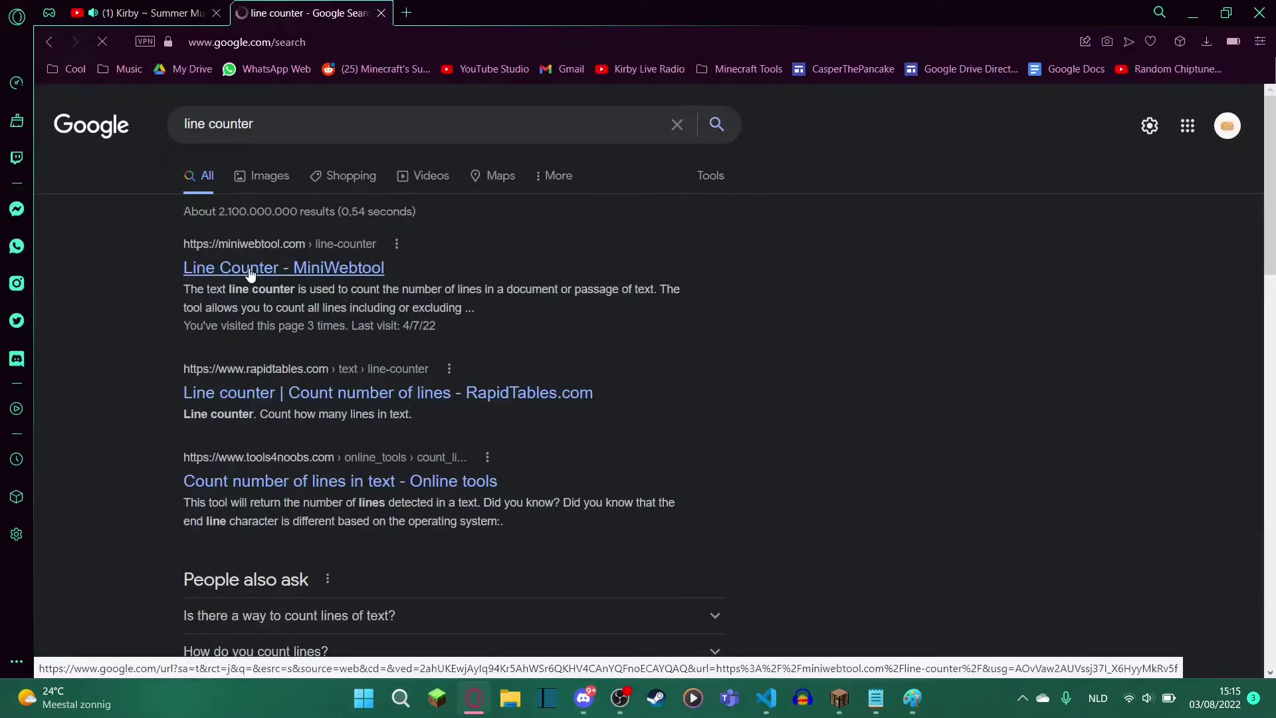
left_click(251, 274)
- Paste the prime list into MiniWebtool's Line Counter and count it, getting 95 lines
scroll(461, 417, "down", 4)
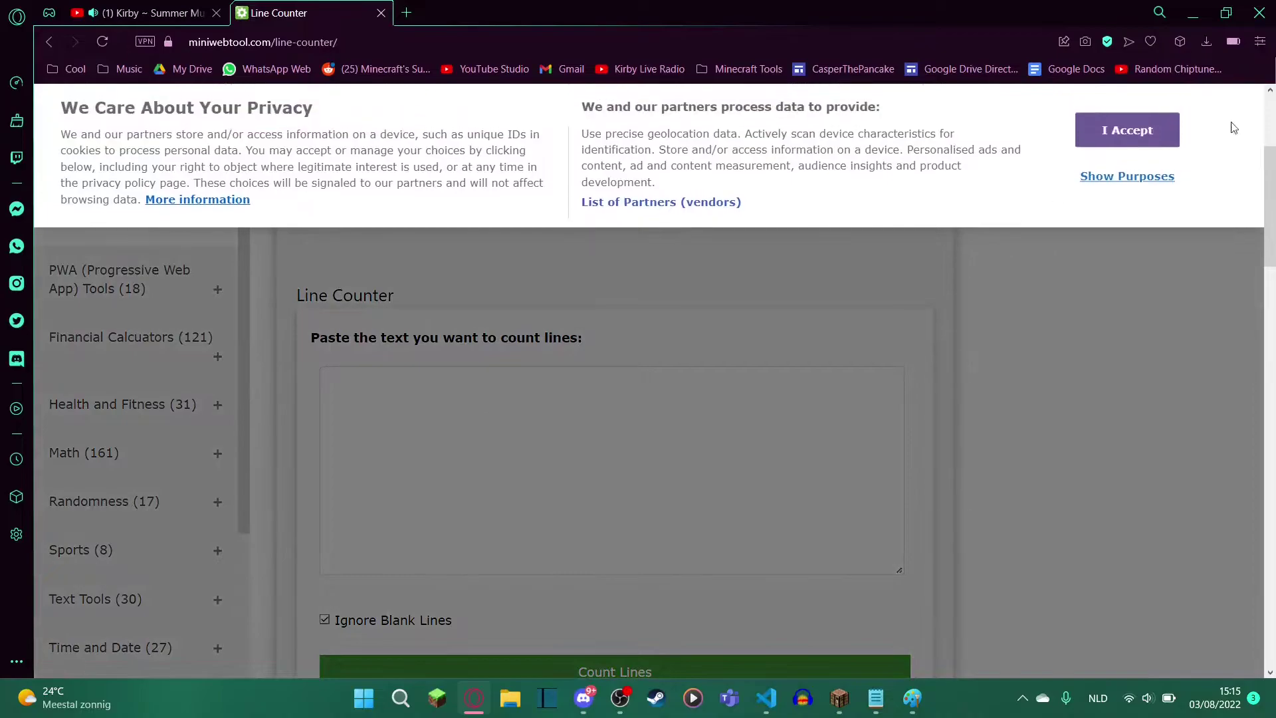
left_click(1126, 129)
left_click(857, 544)
key("ctrl+v")
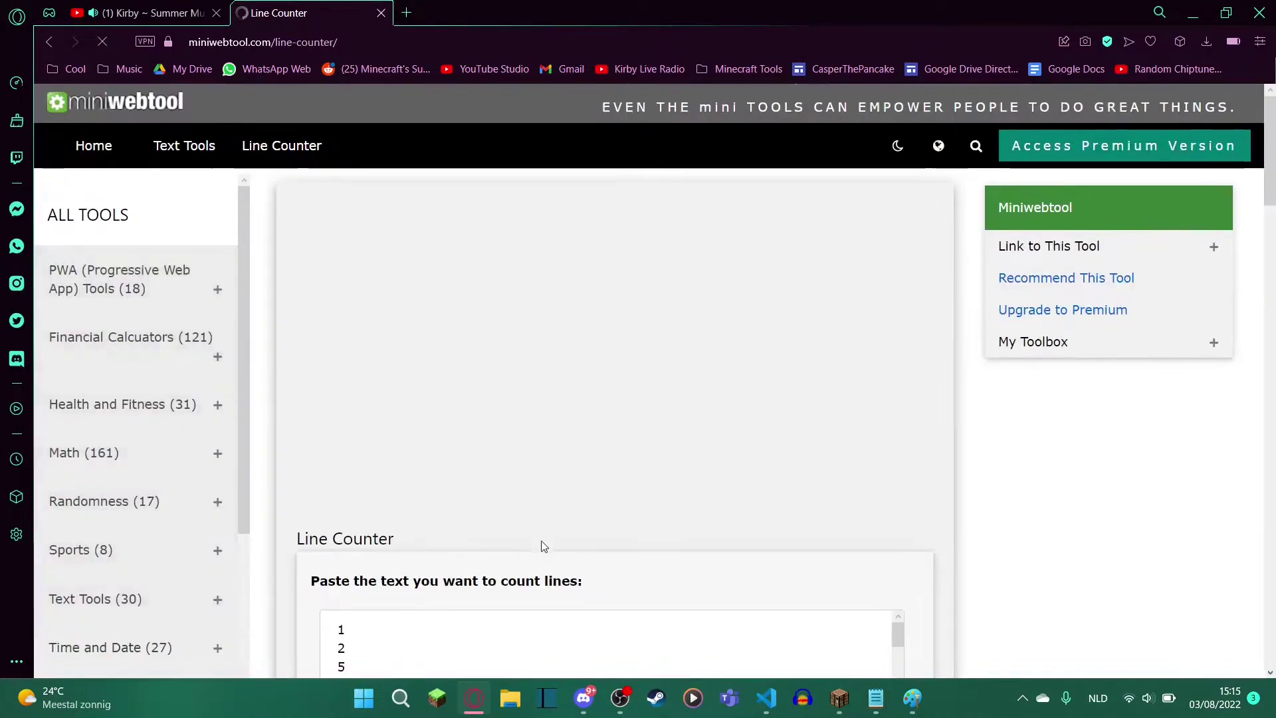
scroll(542, 547, "down", 10)
left_click(598, 322)
scroll(437, 331, "down", 5)
left_click(615, 368)
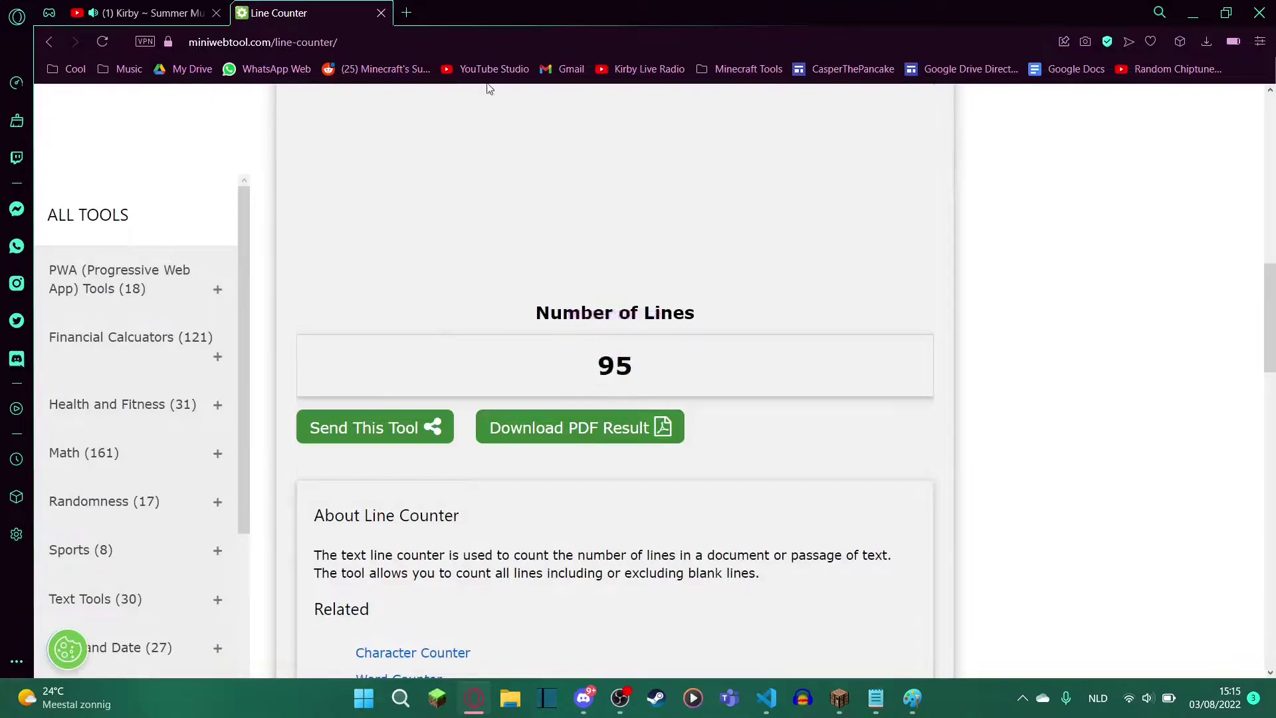
- Search Google for how many primes lie between 1 and 500 and highlight the answer 95
left_click(406, 12)
type("how")
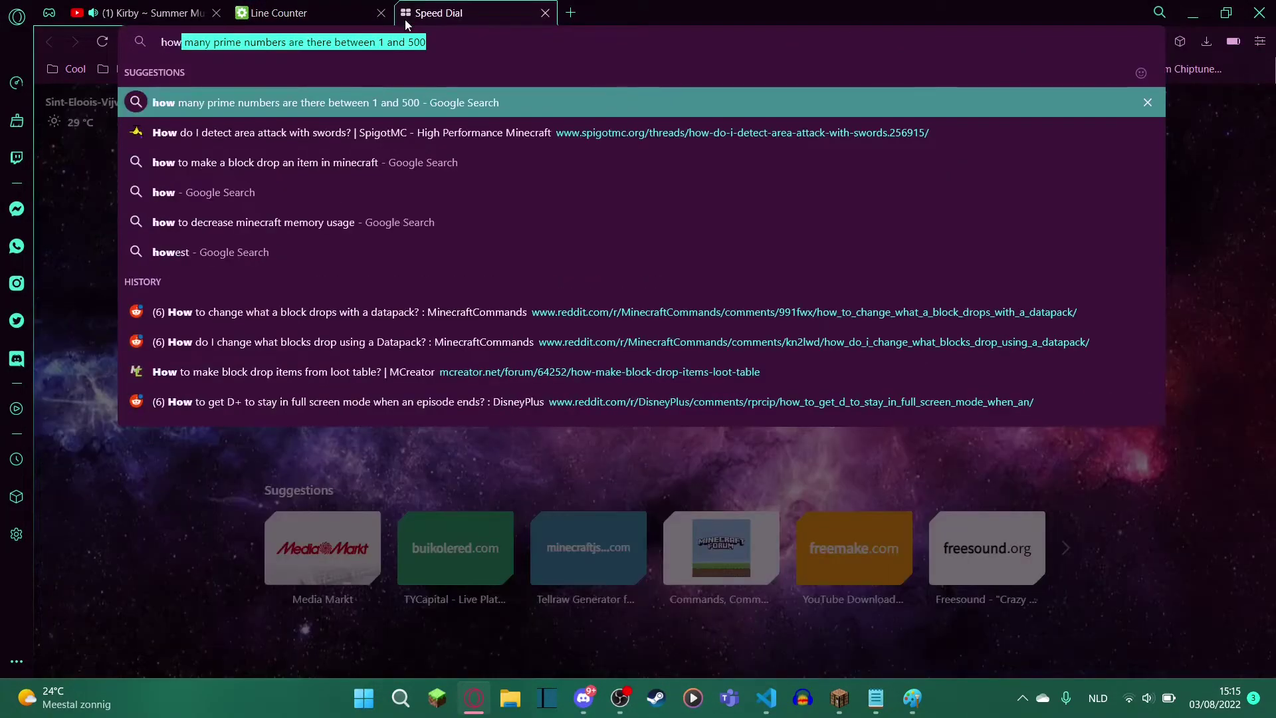
key("Return")
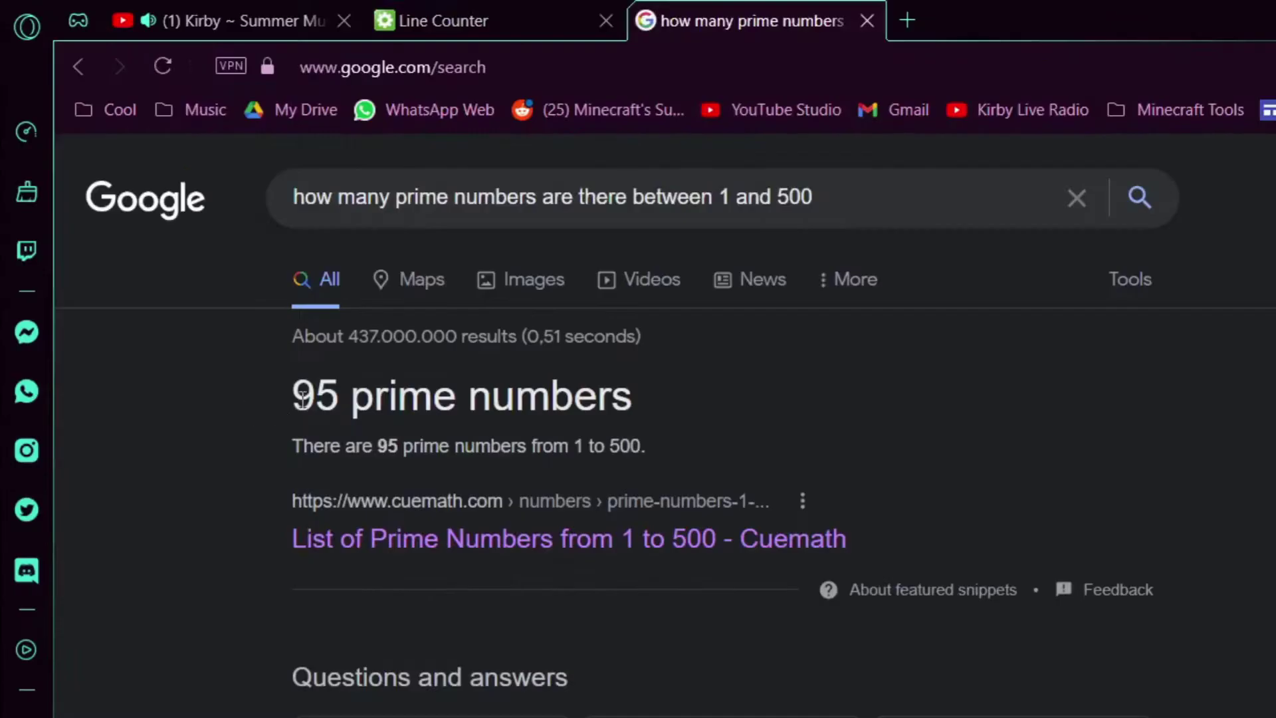
double_click(198, 250)
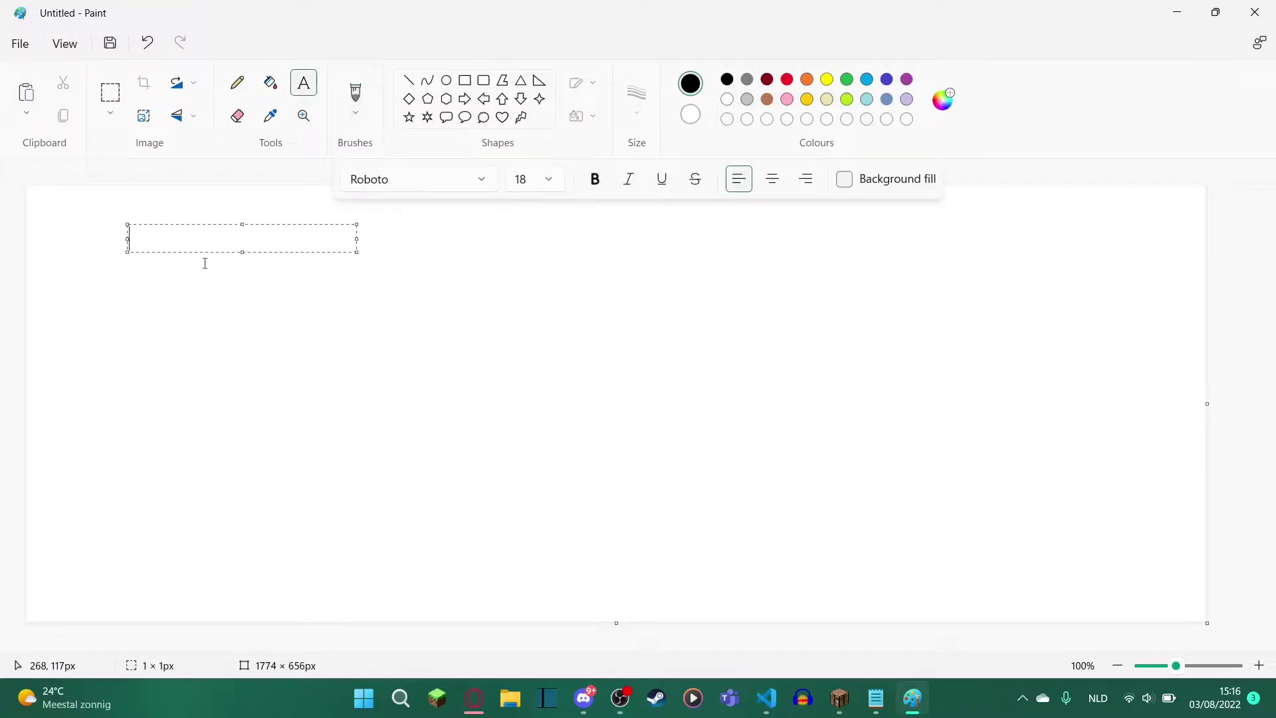
- Write 450 and 449 on two lines in a Paint text box
type("450")
key("Return")
type("449")
left_click_drag(175, 245, 134, 235)
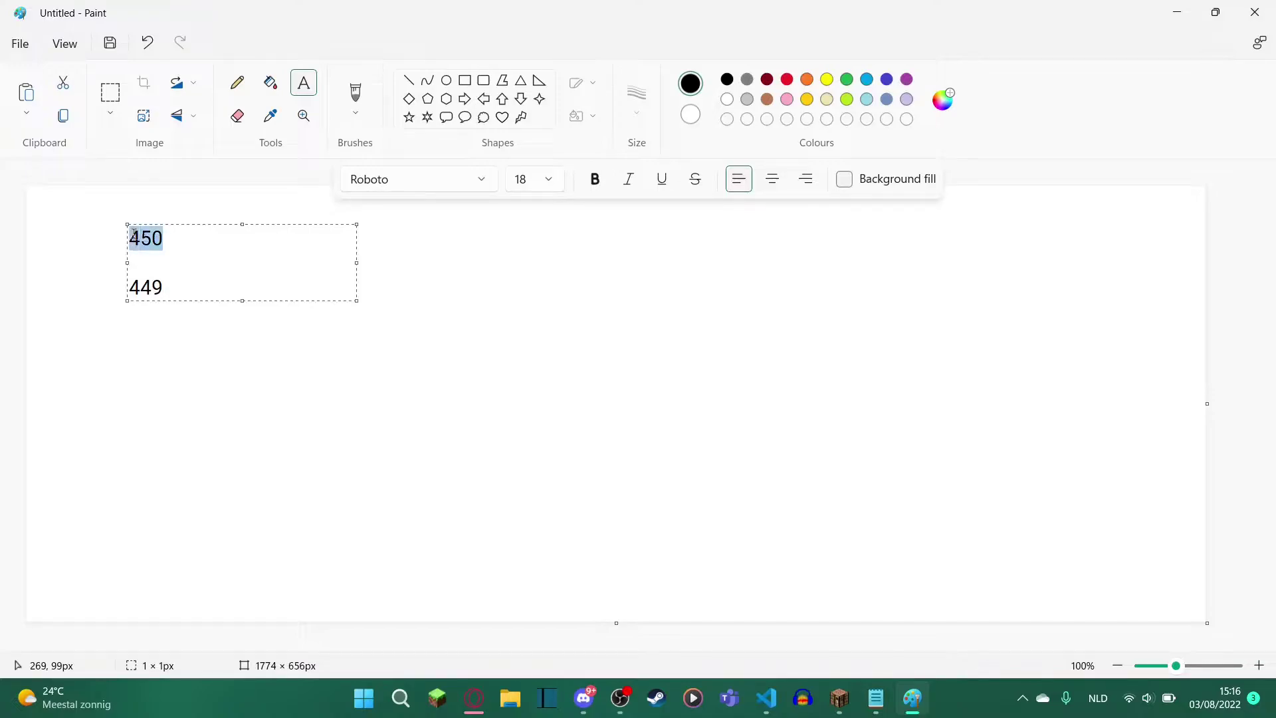
left_click_drag(167, 281, 132, 286)
left_click(166, 290)
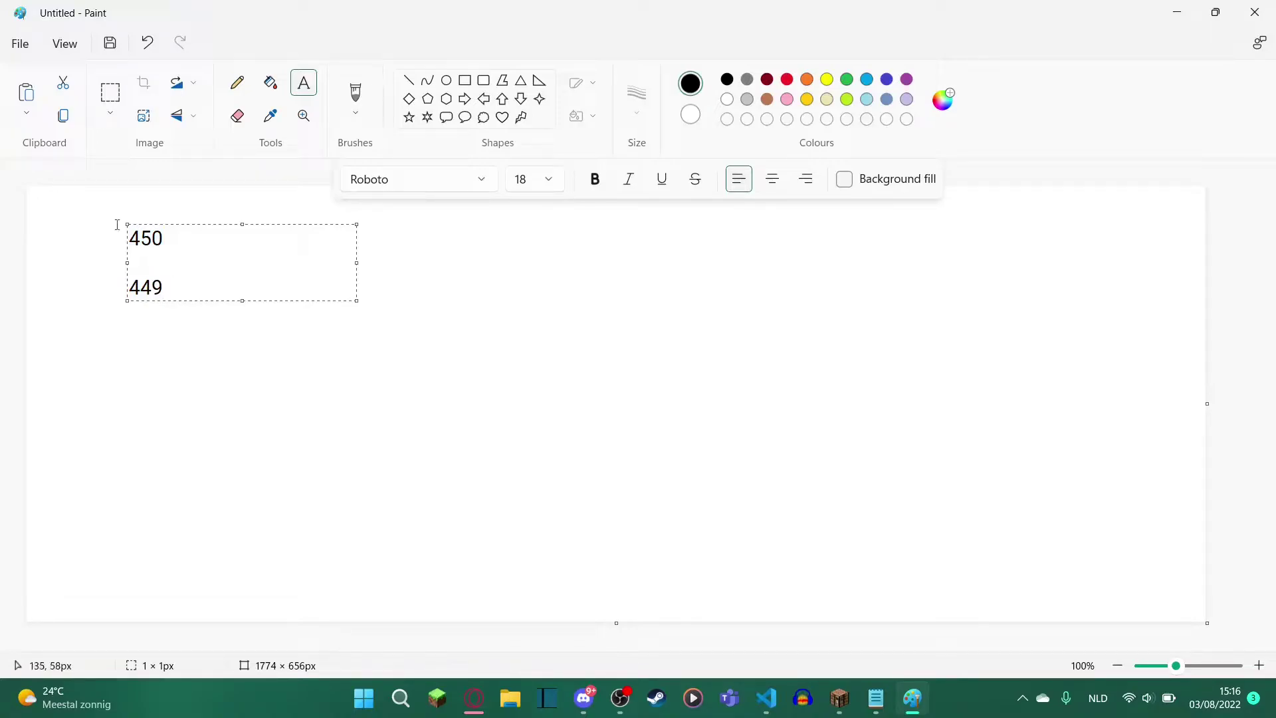
double_click(194, 289)
left_click(164, 267)
left_click_drag(168, 289, 129, 287)
left_click(166, 288)
left_click_drag(168, 287, 120, 217)
left_click(214, 284)
left_click_drag(195, 289, 128, 288)
left_click(173, 279)
- Replace 449 with the expression 4500000 / 449
left_click_drag(174, 283, 130, 290)
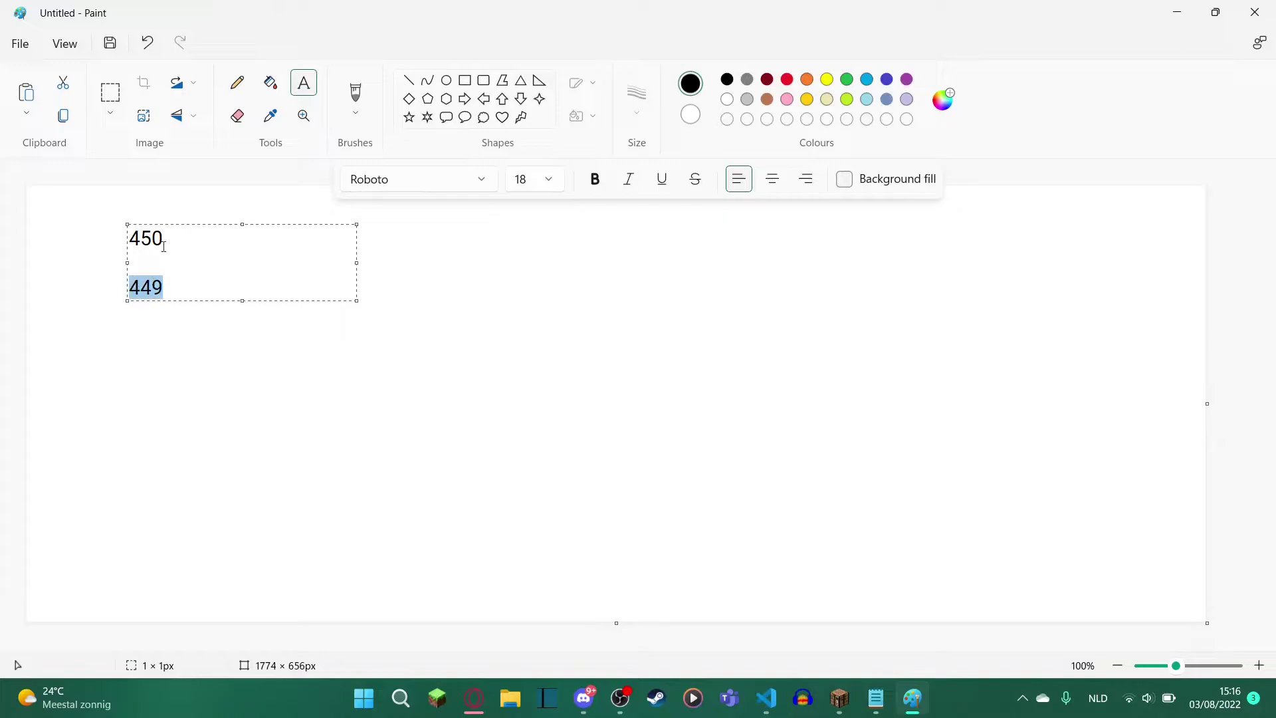
type("4500000")
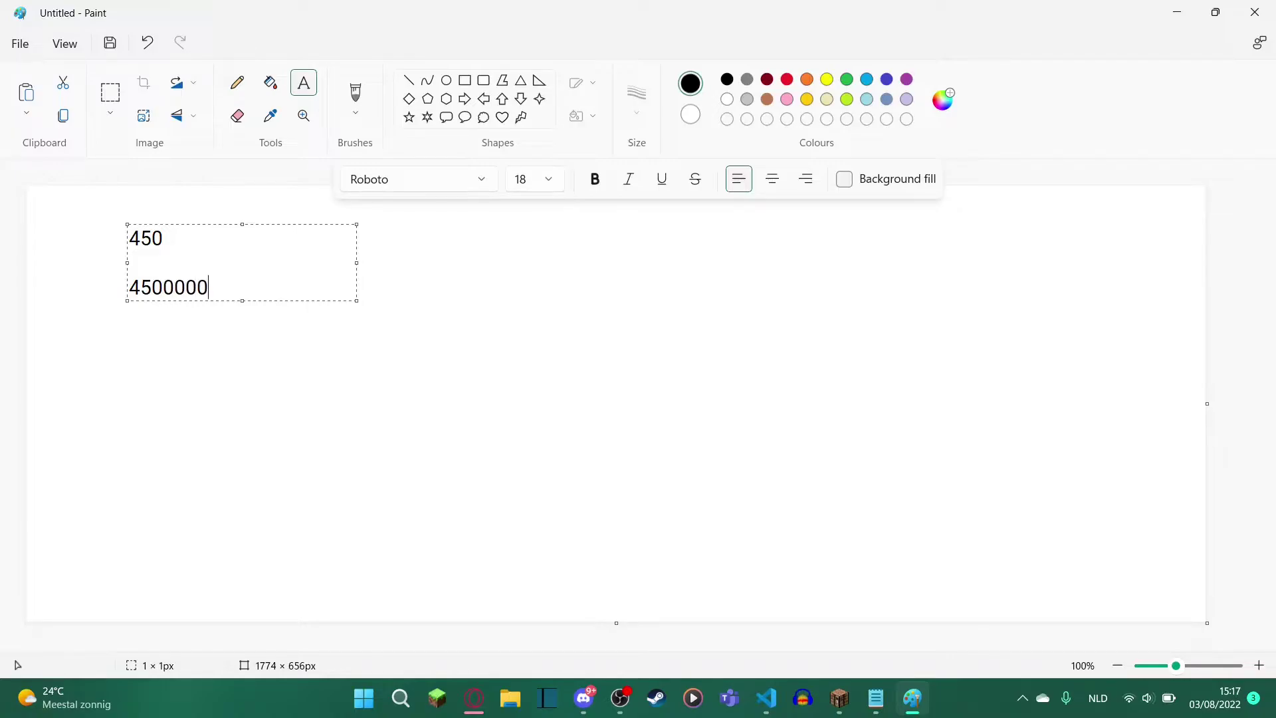
left_click_drag(210, 287, 129, 289)
left_click(232, 287)
type("/ 449")
- Calculate 4500000 / 449 in the browser's address bar and return to the Paint notes
key("shift+Home")
key("ctrl+c")
key("alt+Tab")
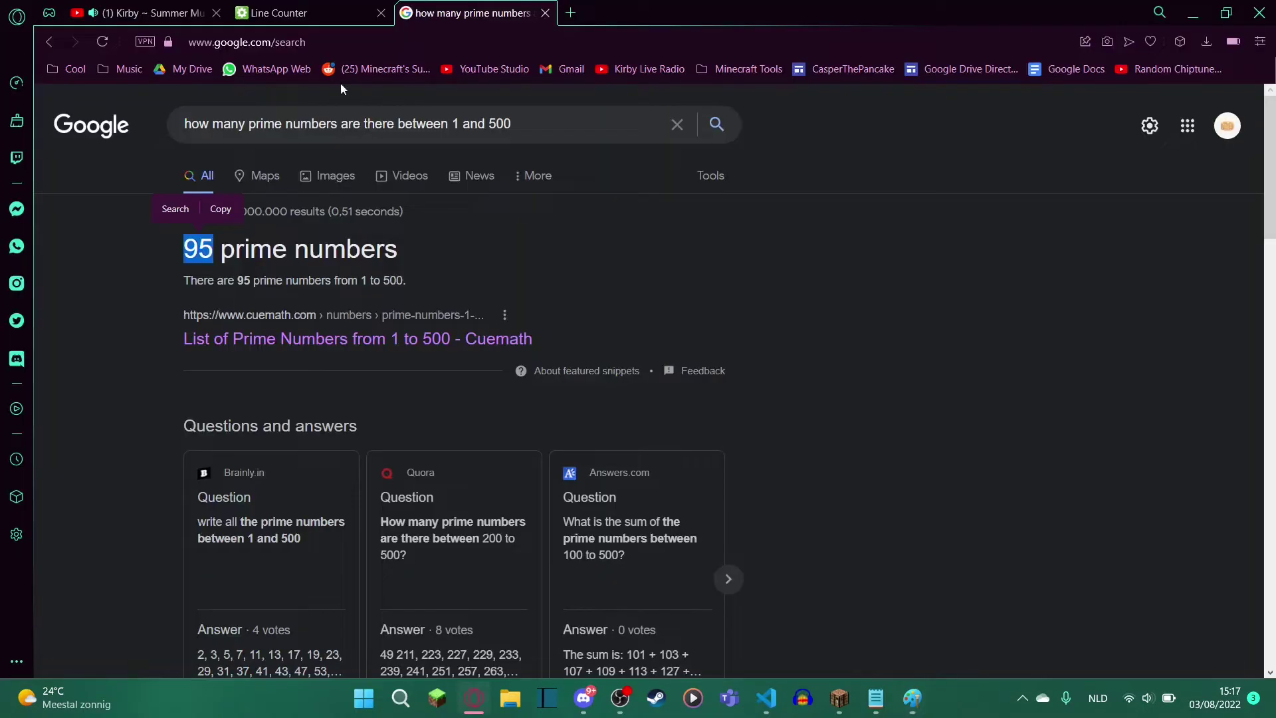
left_click(347, 47)
key("ctrl+v")
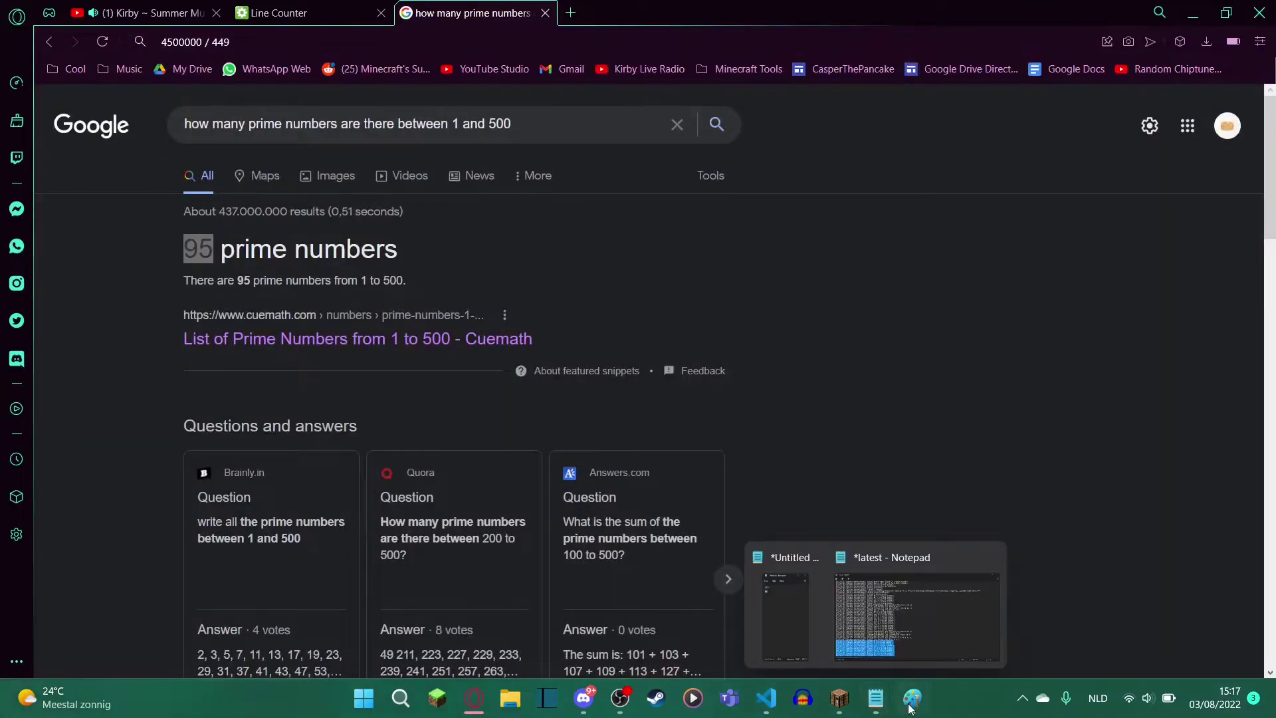
left_click(912, 698)
left_click(274, 290)
- Append = 10022 and add a 450/449 line in the Paint notes
type("= 10022  ")
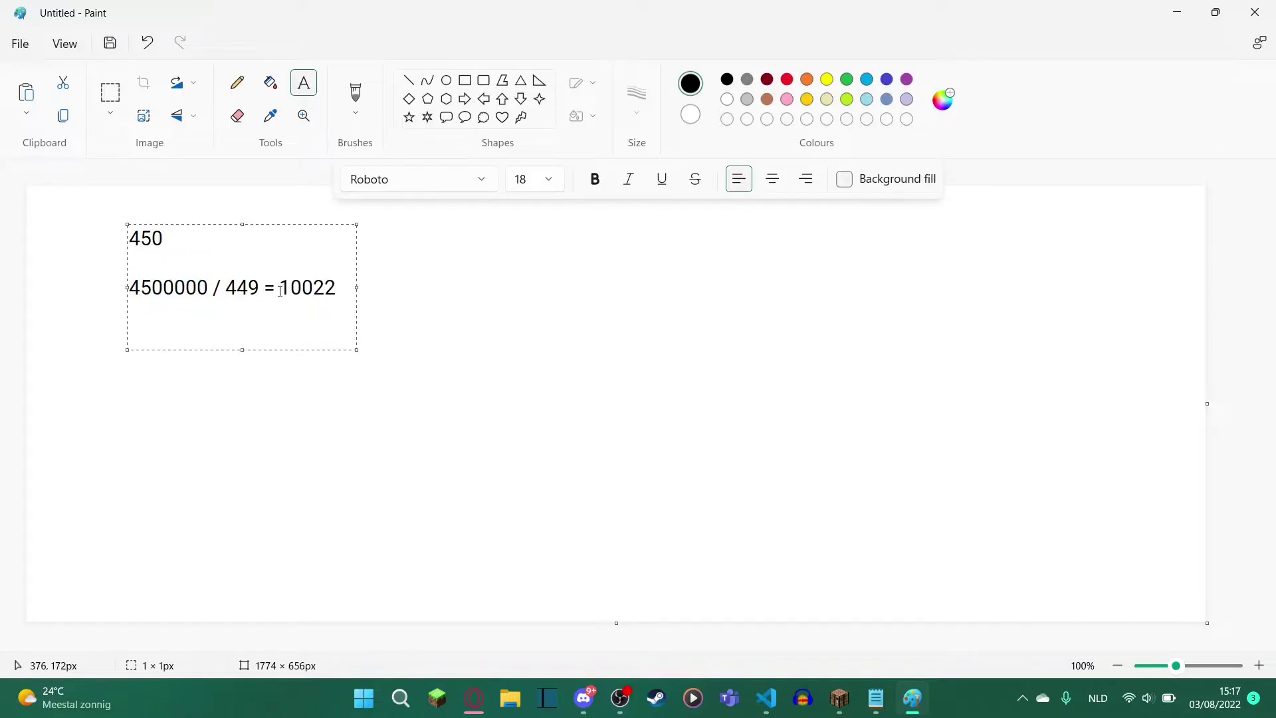
type("450/449")
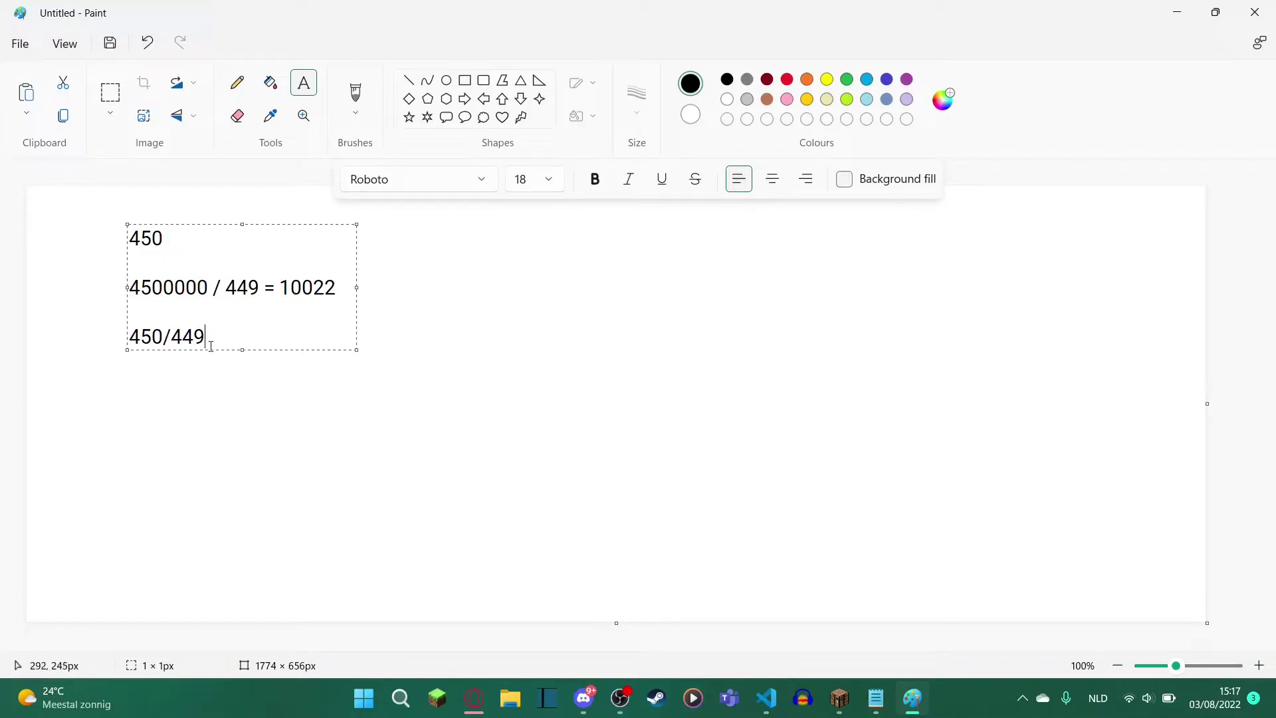
left_click_drag(208, 337, 135, 340)
left_click_drag(171, 337, 203, 338)
left_click(198, 341)
- Replace the old calculations with 450/50 = 9 and add 45000000/50 = below
left_click_drag(207, 336, 127, 291)
type("450")
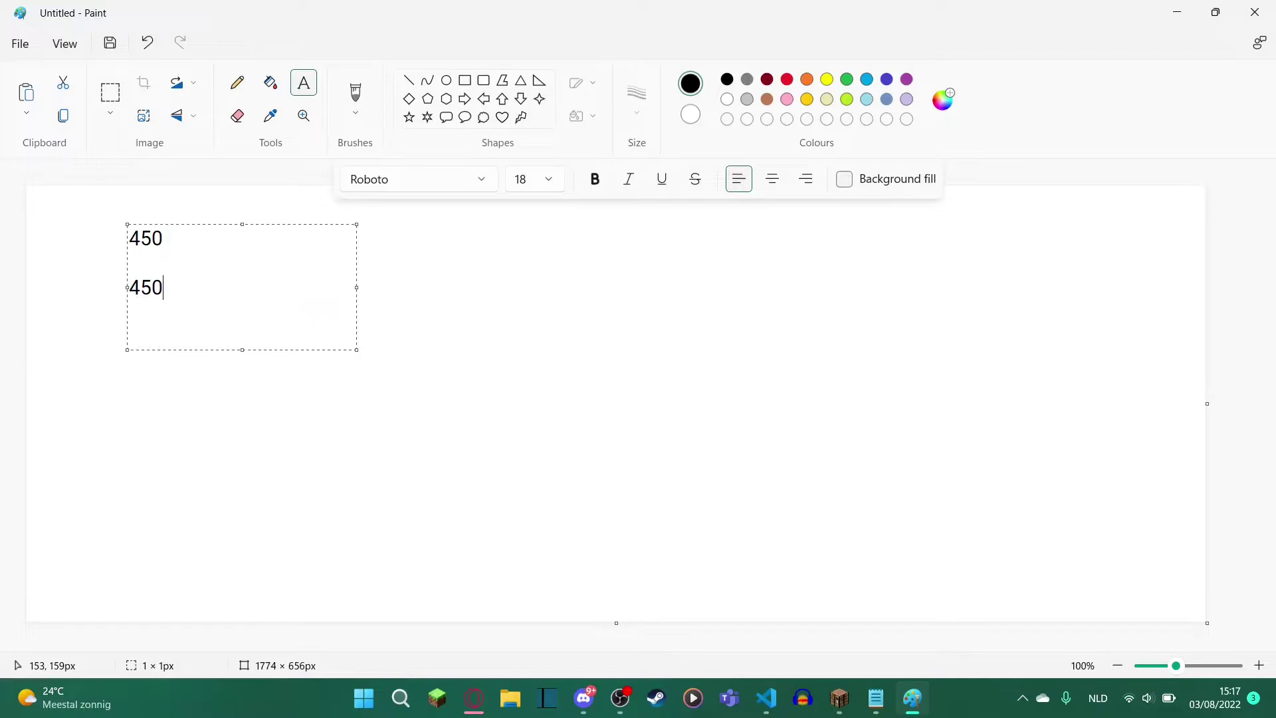
type("/50")
type(" = ")
type("9")
key("Return")
key("Return")
type("45000000/50 =")
- Compute 45000000/50 in the browser, copying the 900000 result, and return to Paint
key("Left")
key("Left")
key("shift+Home")
key("ctrl+c")
key("alt+Tab")
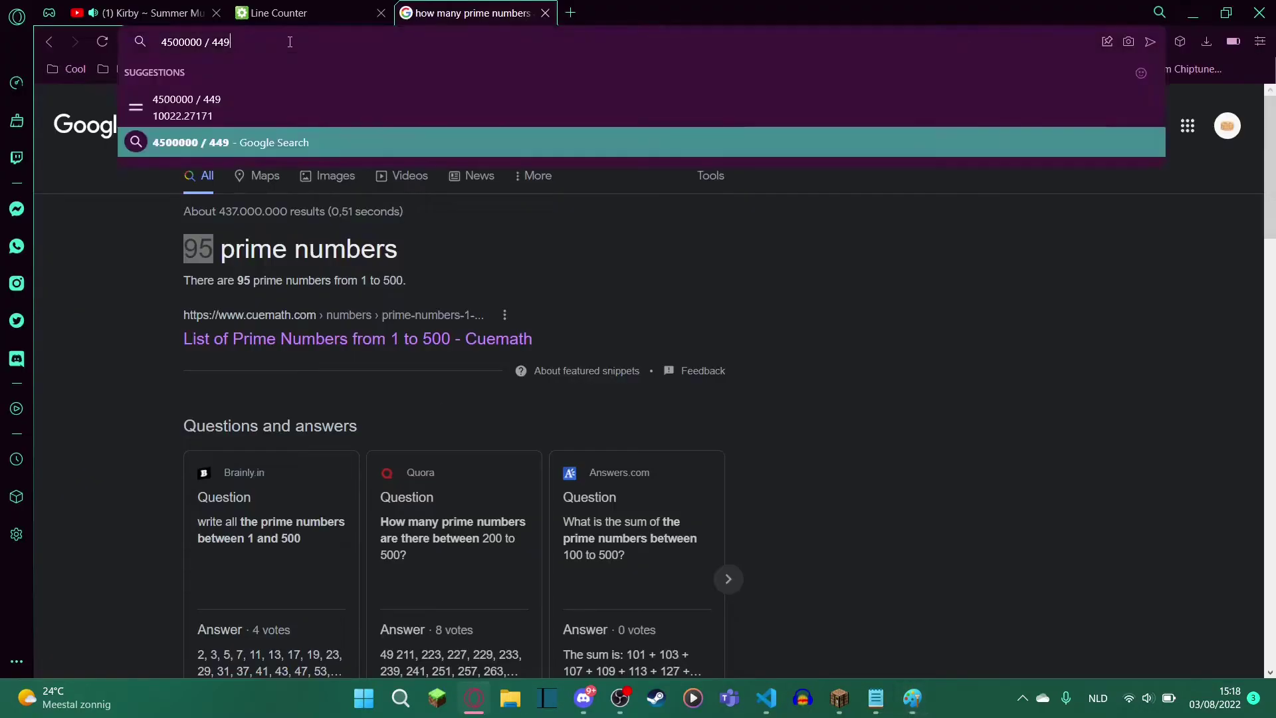
left_click(290, 42)
key("ctrl+v")
key("Up")
key("Return")
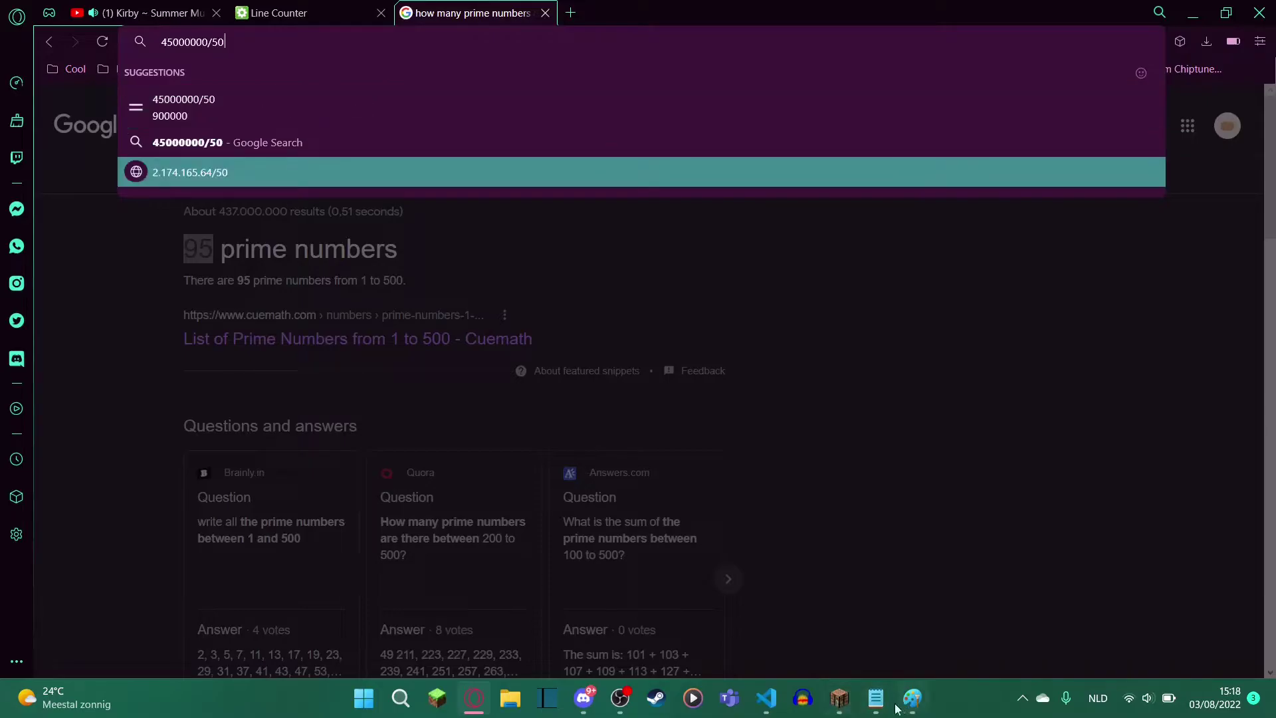
key("Escape")
left_click(1202, 12)
left_click(228, 288)
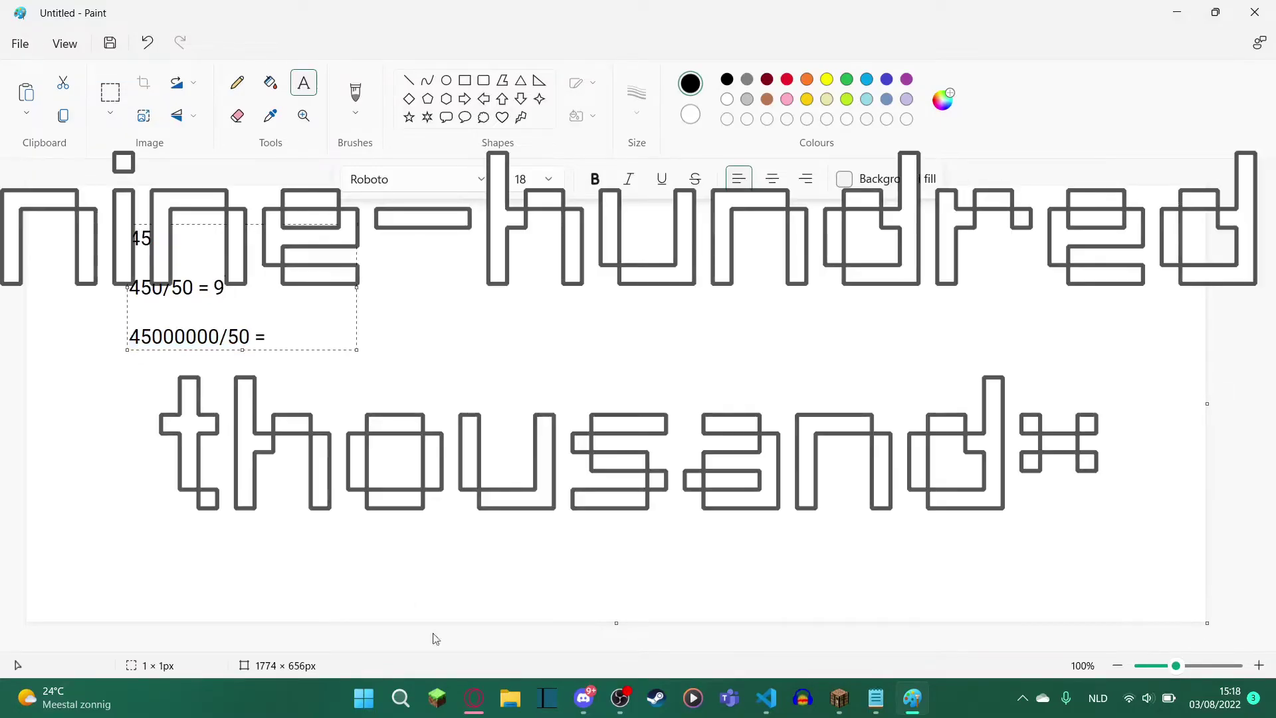
- Highlight the 450/50 = 9 and 45000000/50 = lines, pointing out 45000000's extra zeros
left_click(474, 703)
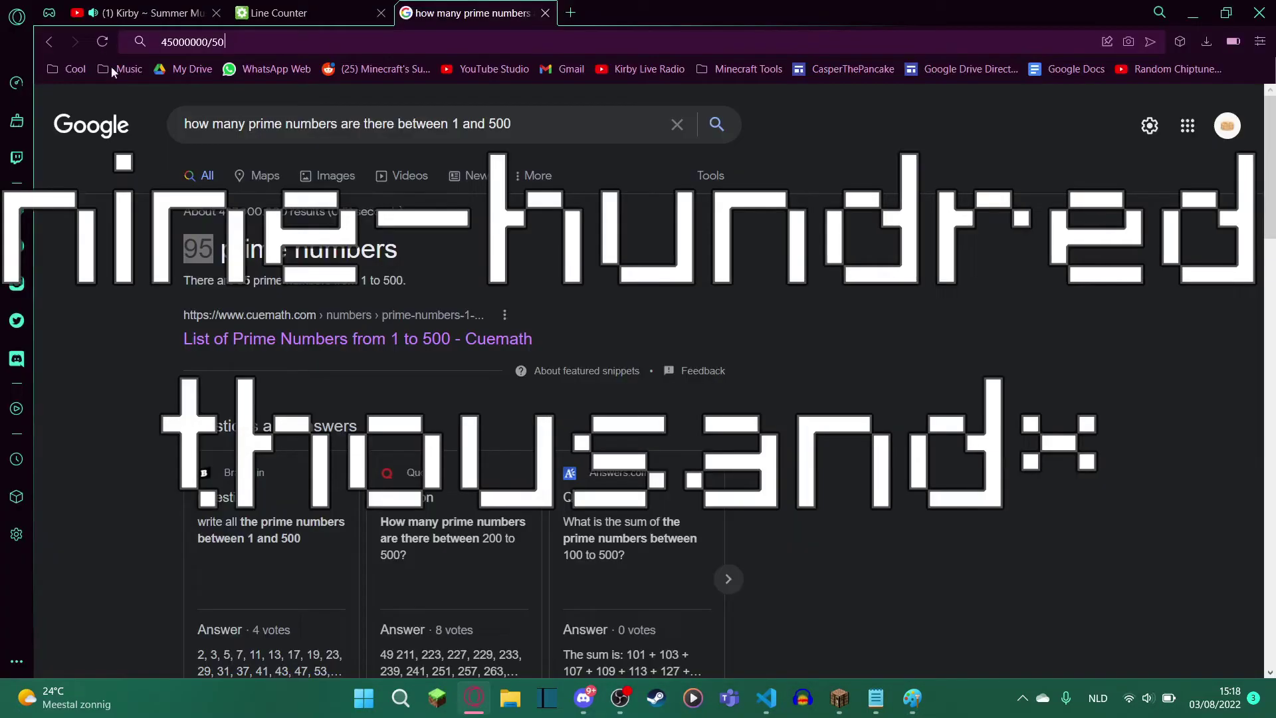
left_click(1202, 12)
triple_click(256, 333)
left_click(168, 293)
left_click_drag(272, 337, 110, 282)
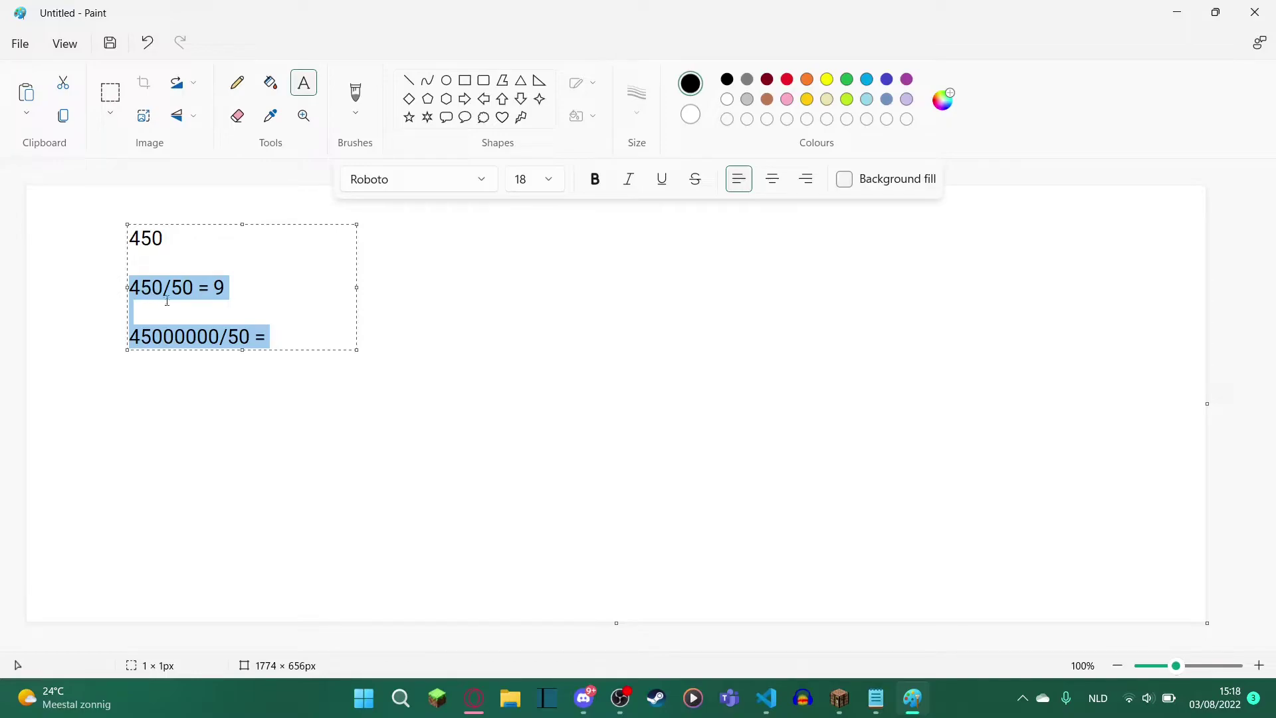
left_click(183, 287)
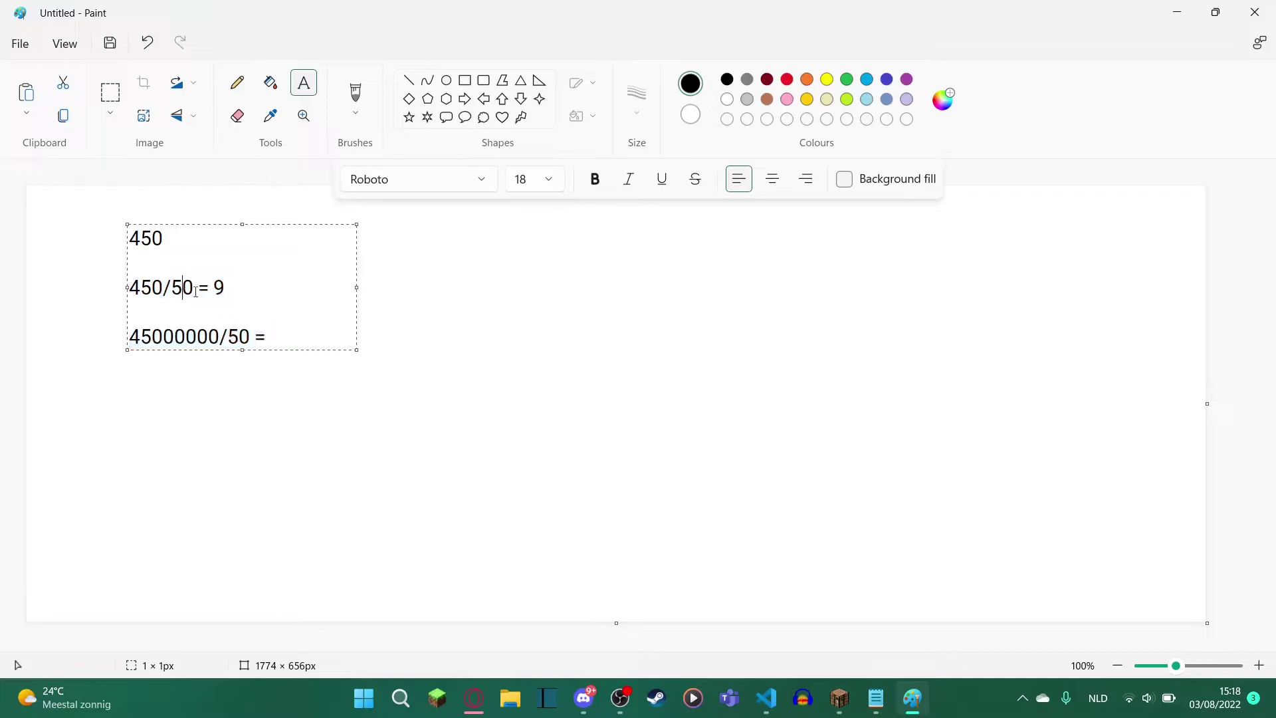
left_click_drag(279, 338, 88, 274)
left_click(272, 337)
left_click_drag(254, 339, 132, 297)
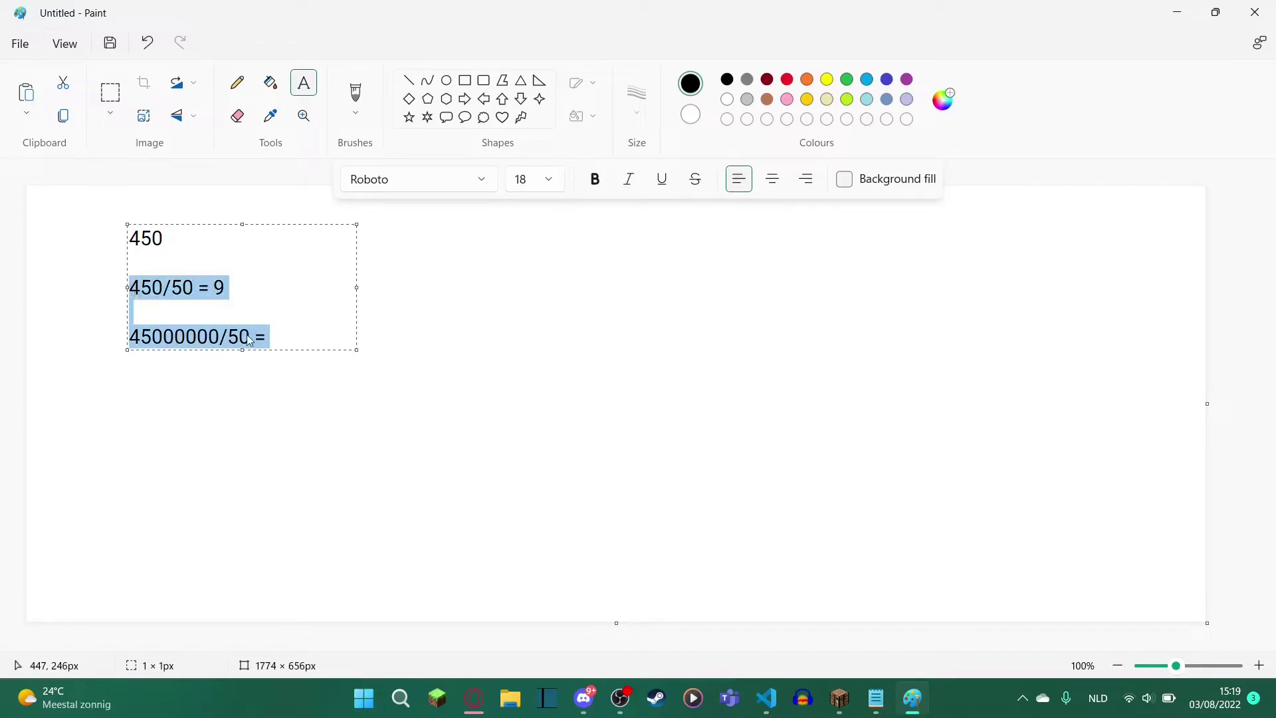
left_click(294, 337)
left_click_drag(198, 336, 150, 336)
left_click(198, 336)
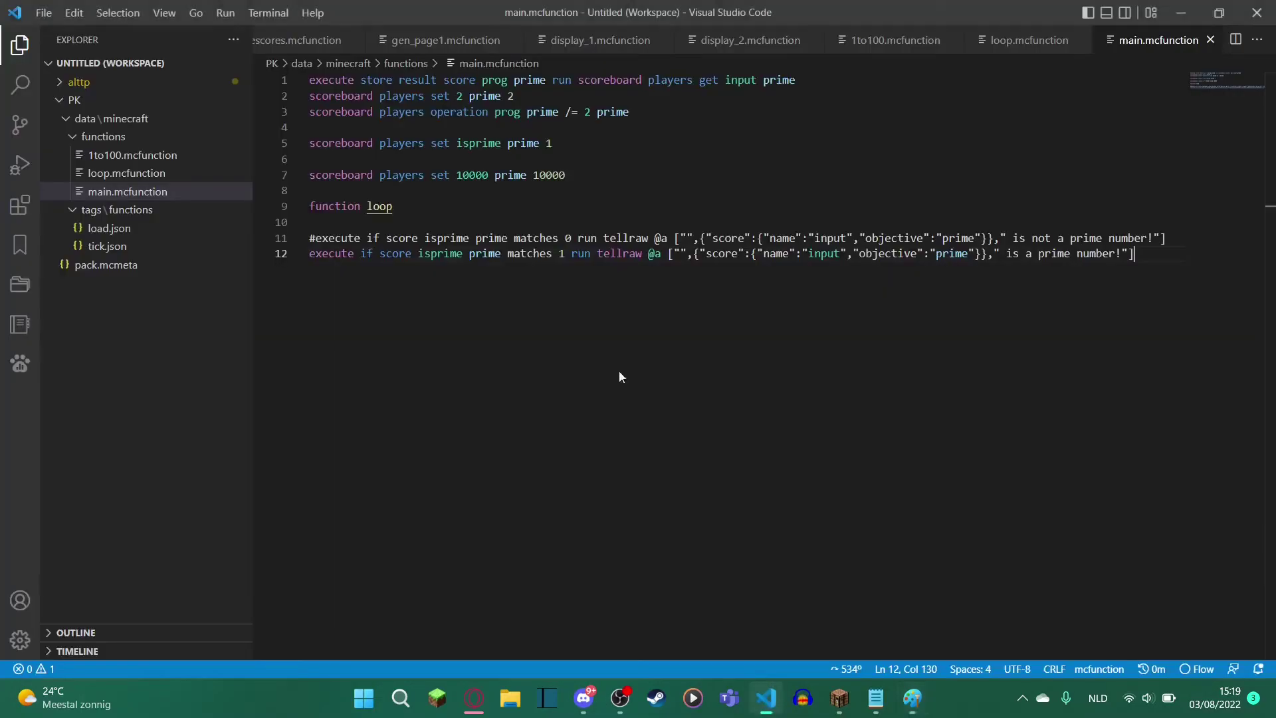
- In main.mcfunction, select the 10000 value on line 7 and move to the line's end
left_click(765, 691)
double_click(465, 178)
left_click(479, 178)
left_click(601, 176)
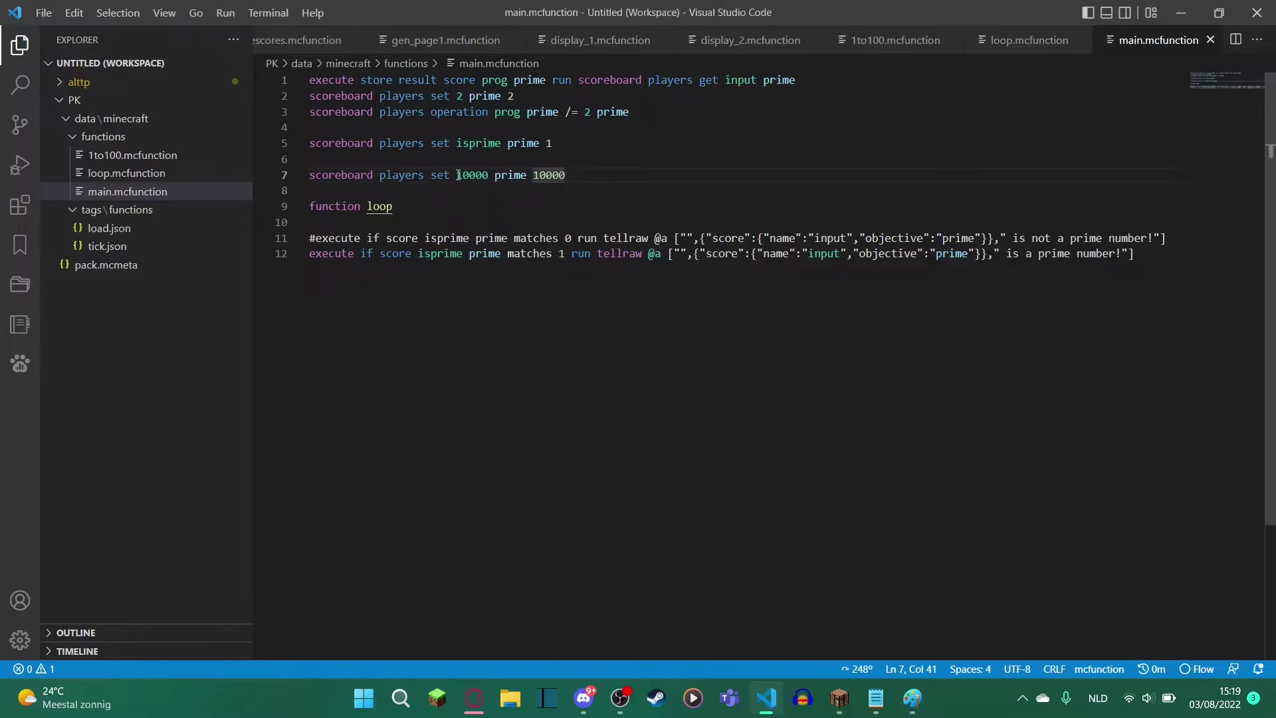
left_click_drag(458, 175, 488, 177)
left_click(489, 177)
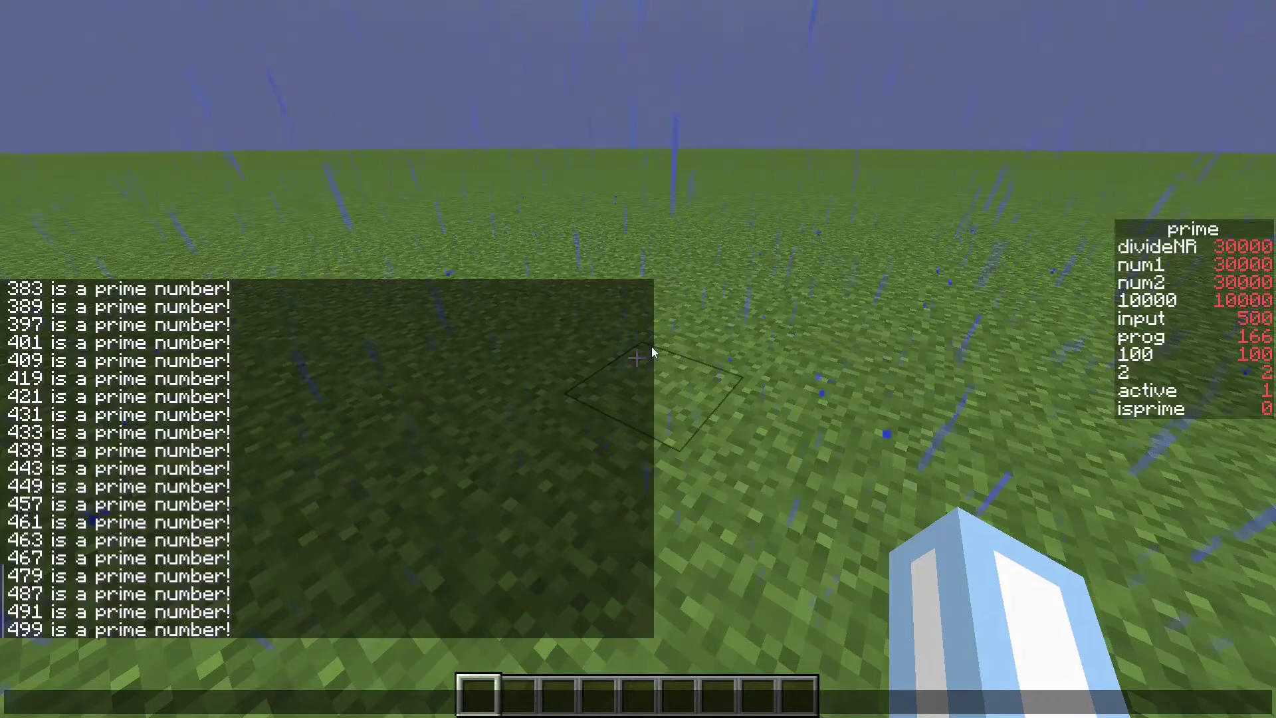
type("/weather cl")
key("Tab")
key("Return")
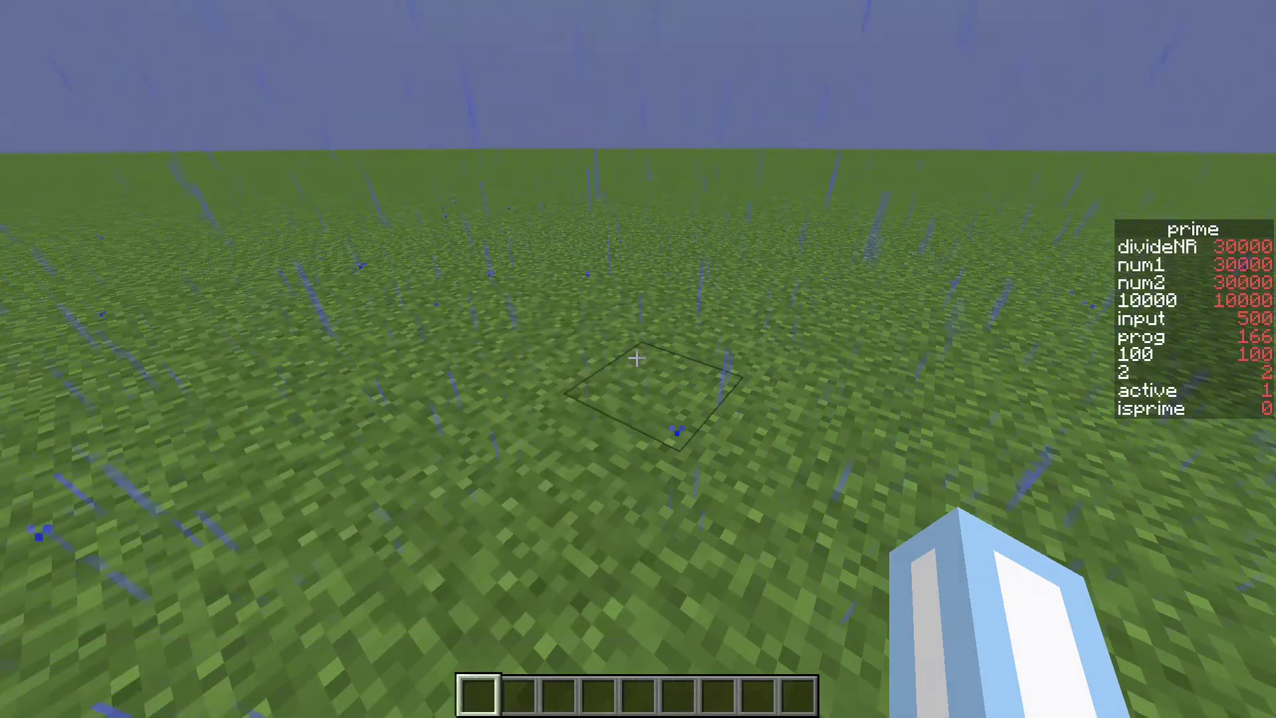
key("Escape")
key("alt+Tab")
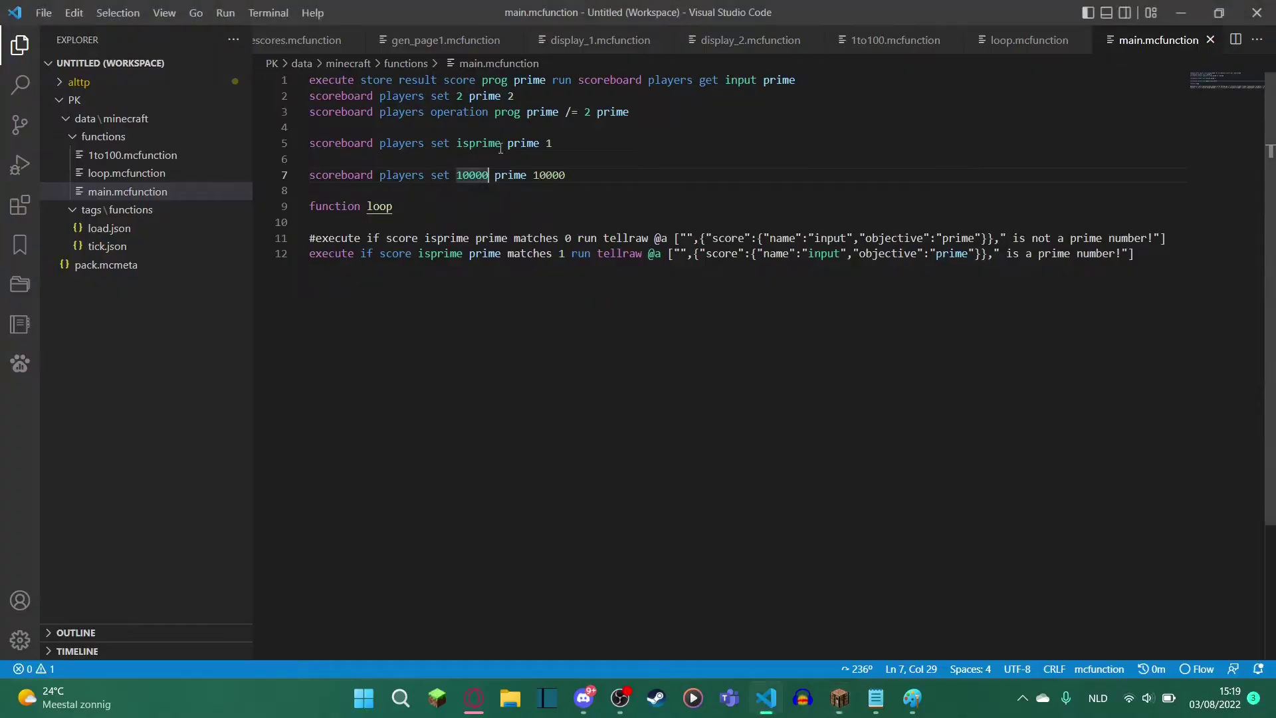
left_click(567, 176)
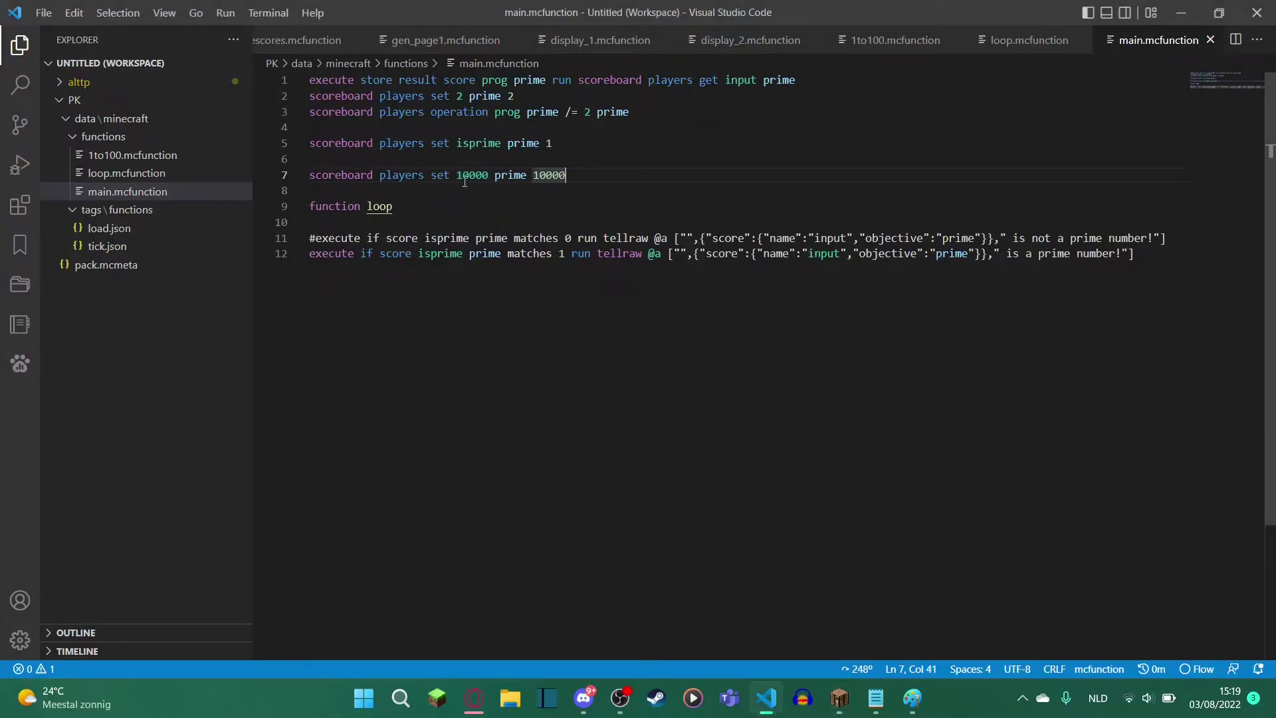
key("ctrl+u")
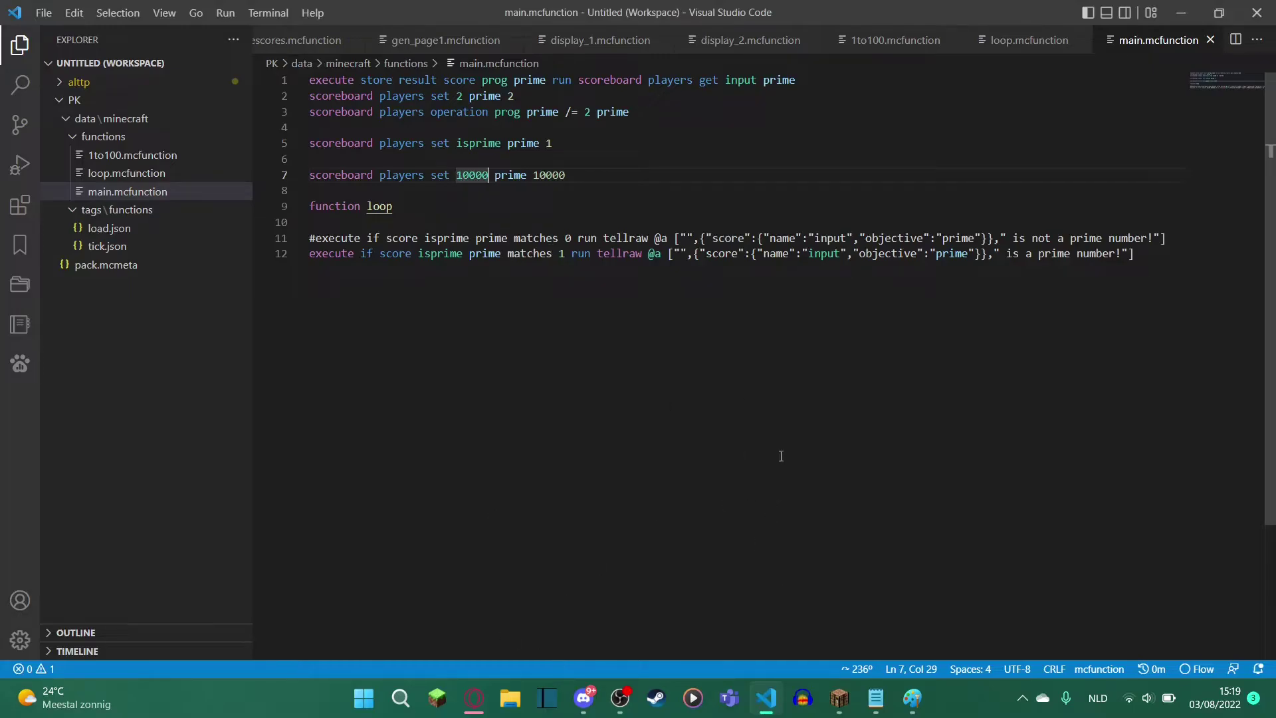
- Search Google for 'integer limit minecraft' and highlight the 2,147,483,647 limit
left_click(474, 698)
left_click(308, 28)
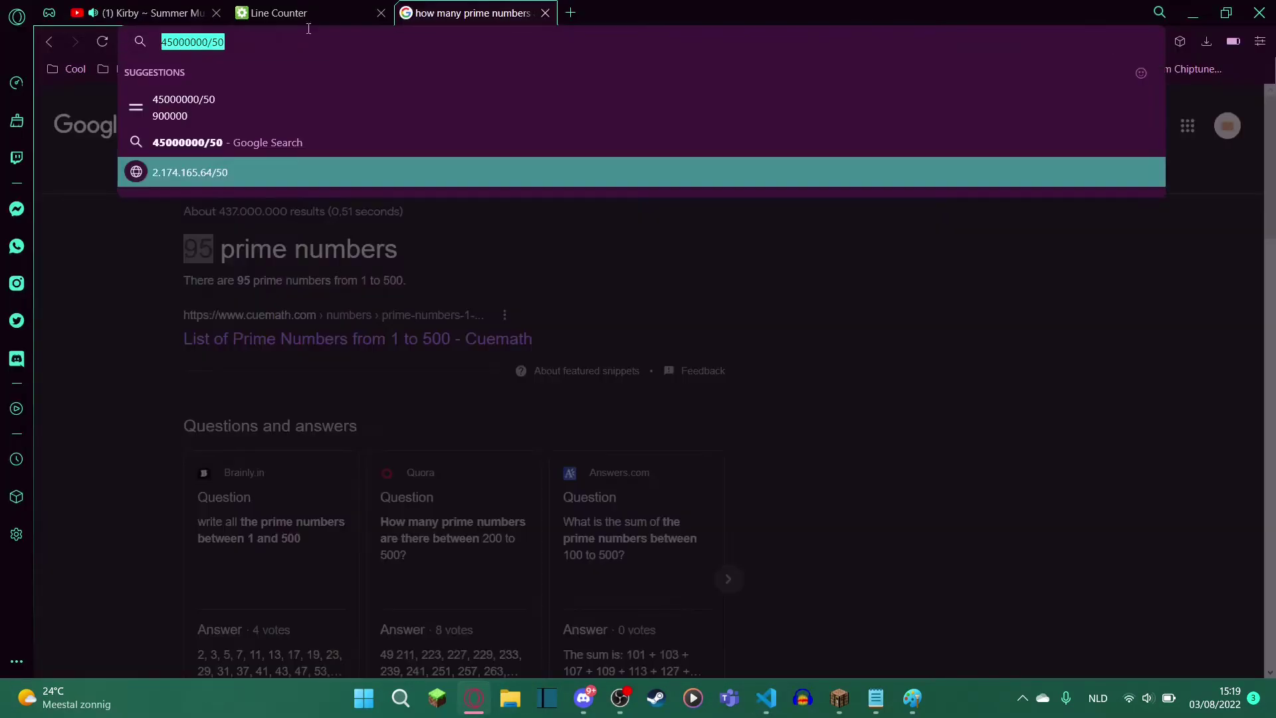
type("ine")
key("BackSpace")
type("teger")
key("ctrl+z")
key("BackSpace")
type("teger limit minecraft")
key("Return")
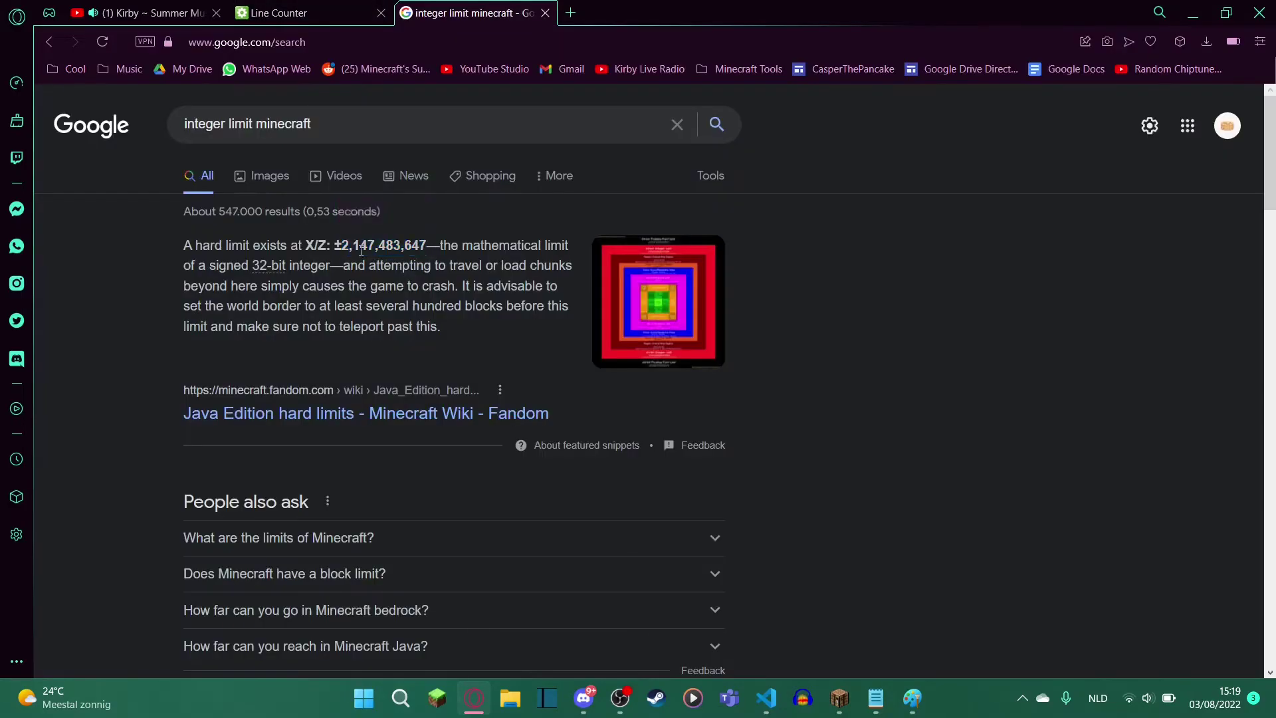
left_click_drag(342, 244, 426, 245)
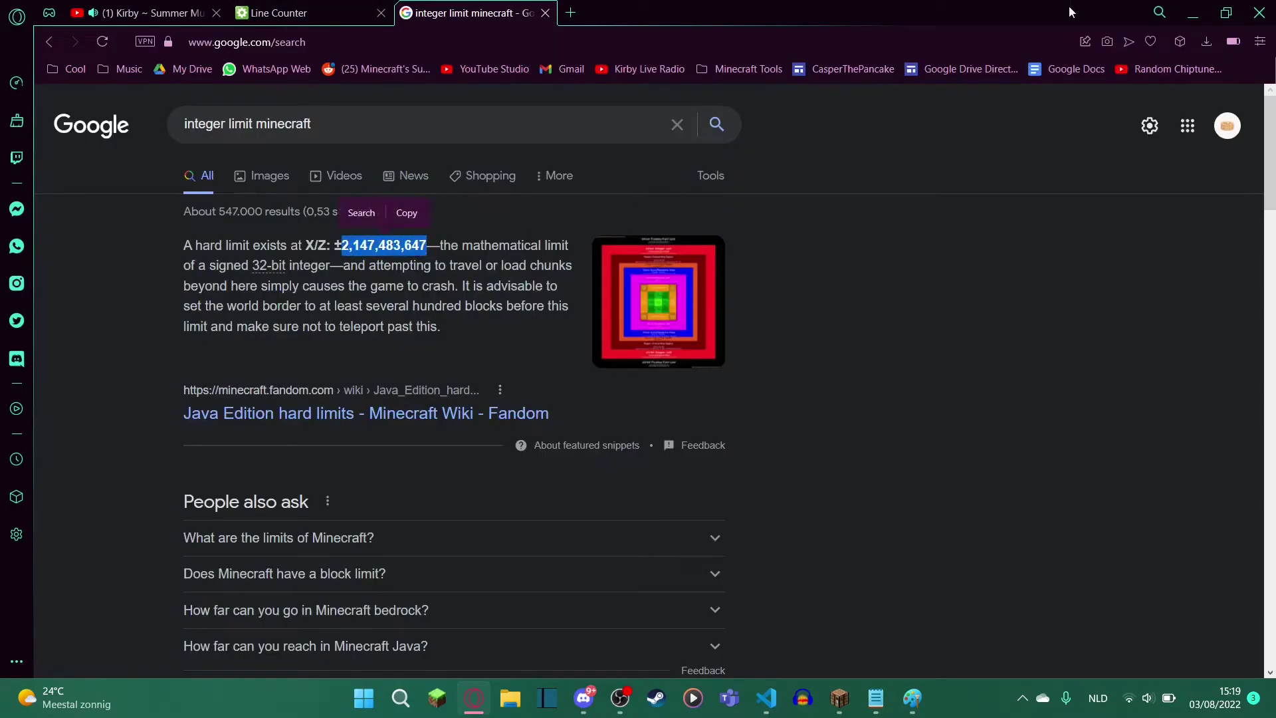
left_click(767, 697)
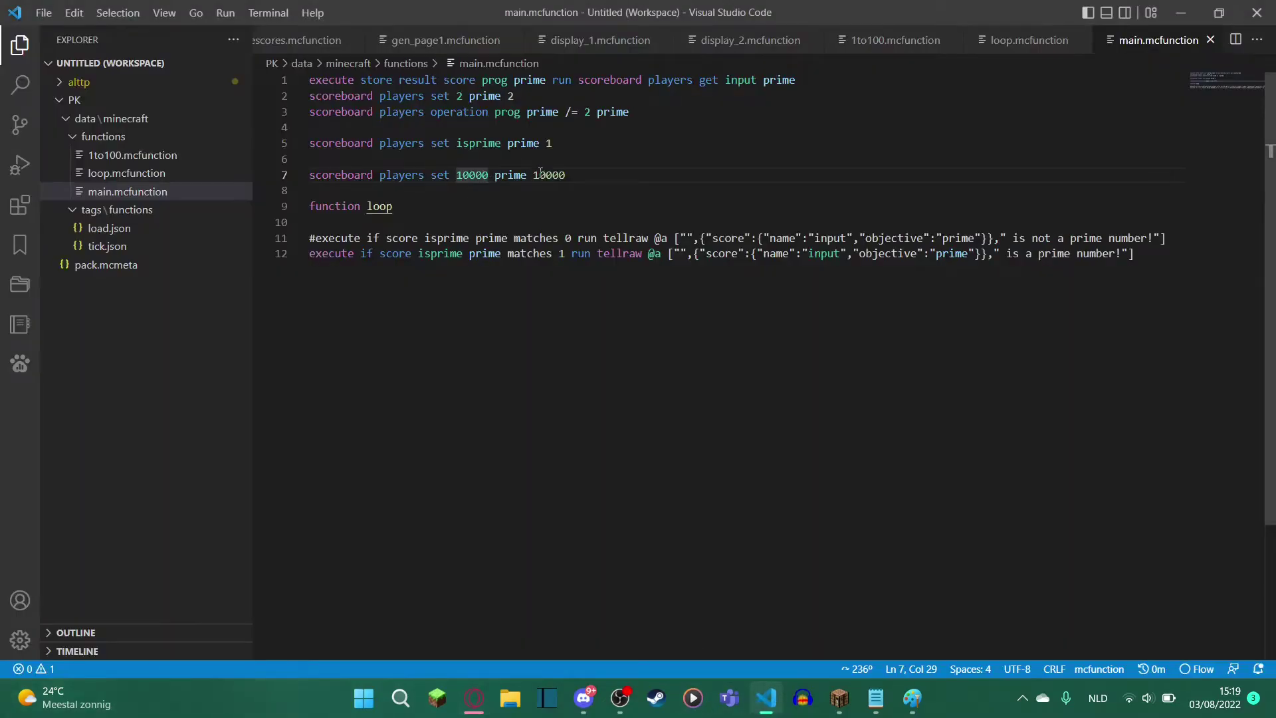
left_click_drag(566, 175, 536, 175)
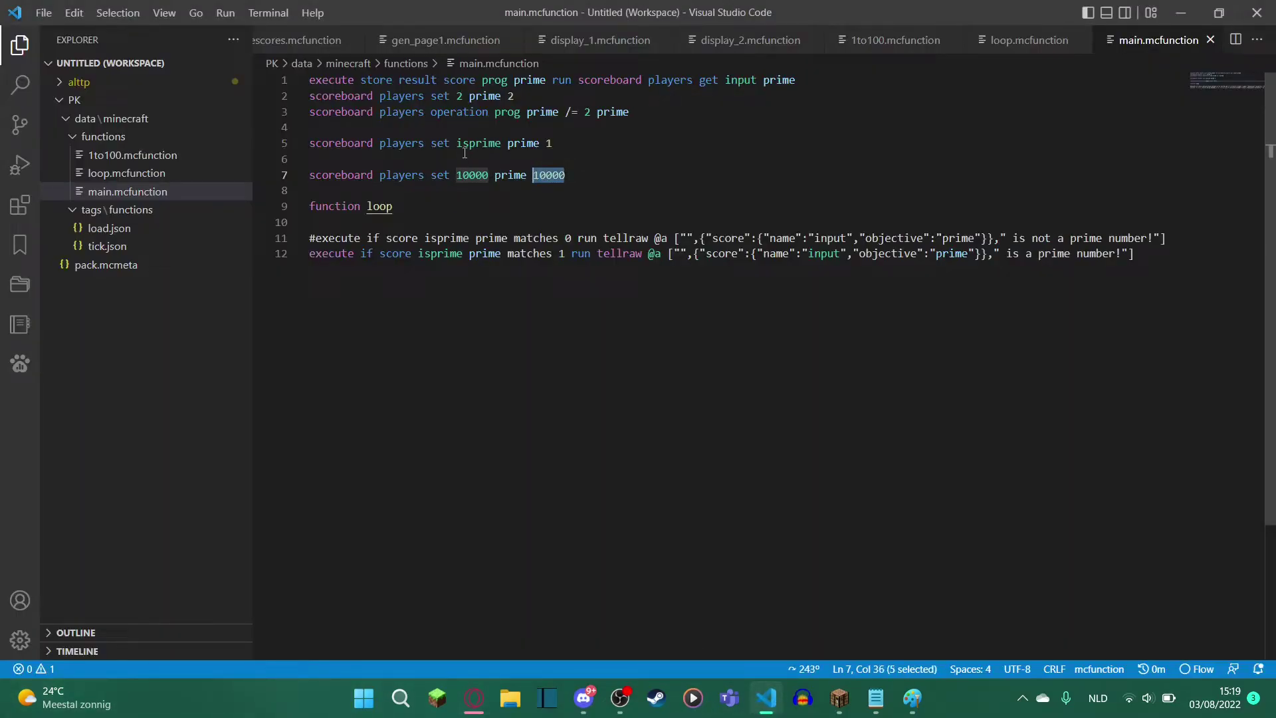
left_click(490, 175)
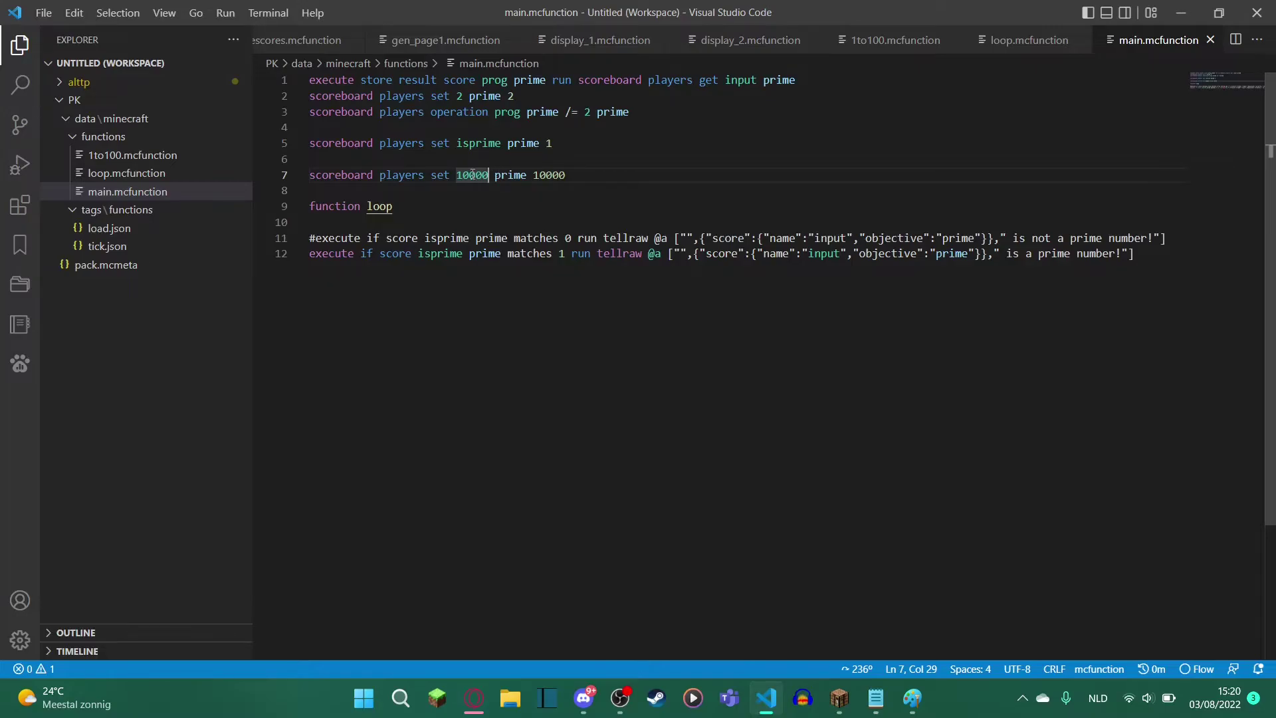
double_click(472, 175)
left_click(490, 178)
- Replace the Google query with '2 billion / 1 million' and run the calculation
left_click(474, 698)
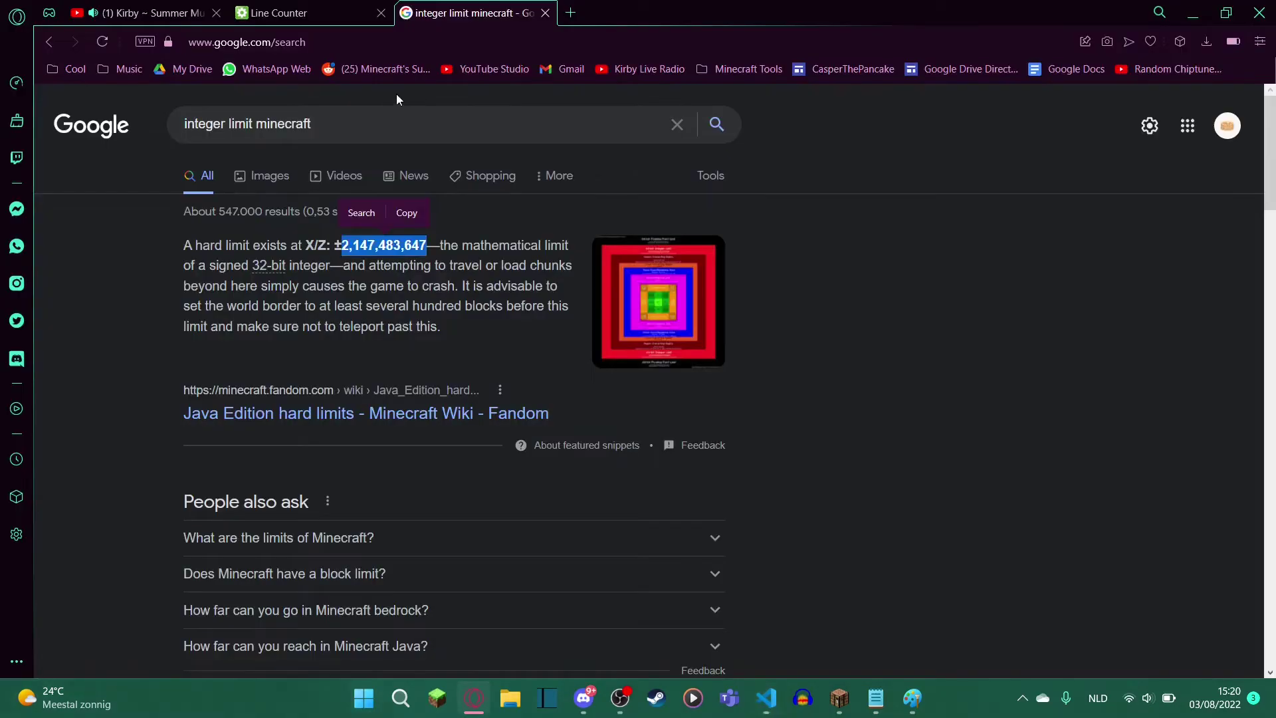
left_click(385, 128)
type("2 billion :")
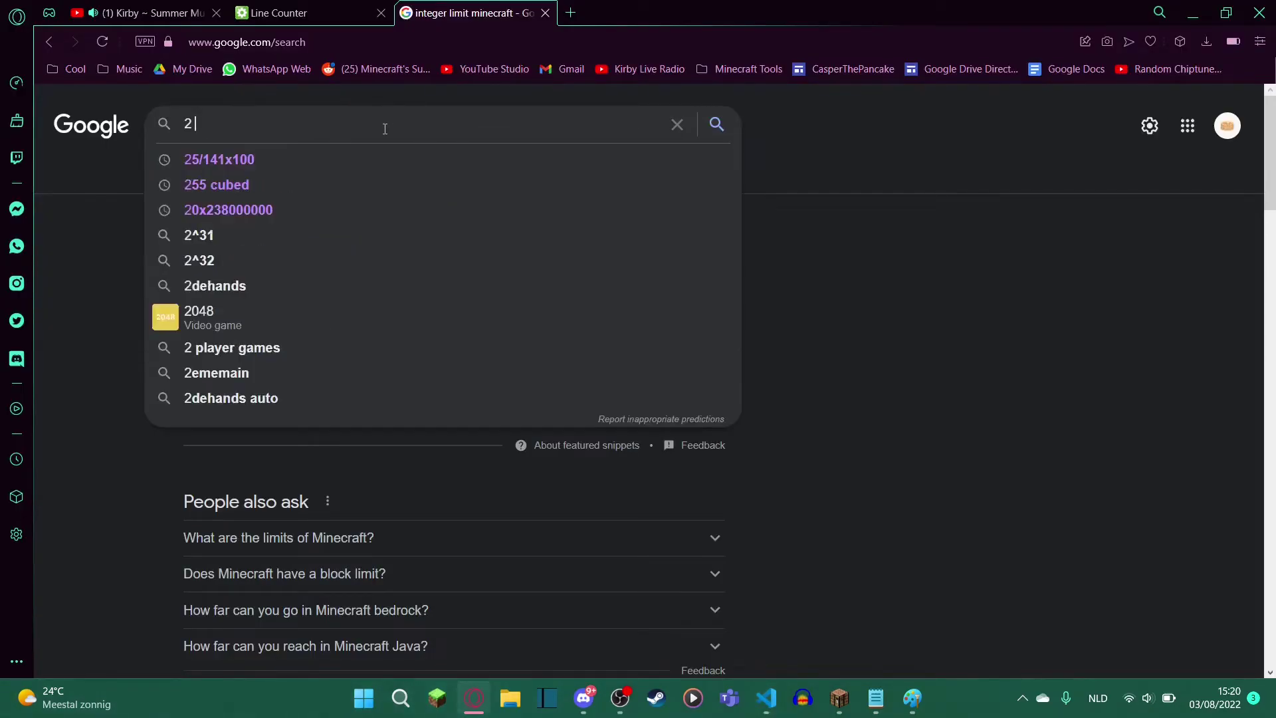
key("BackSpace")
key("BackSpace")
type("/ 1 moll")
key("BackSpace")
key("BackSpace")
key("BackSpace")
type("illion")
key("Return")
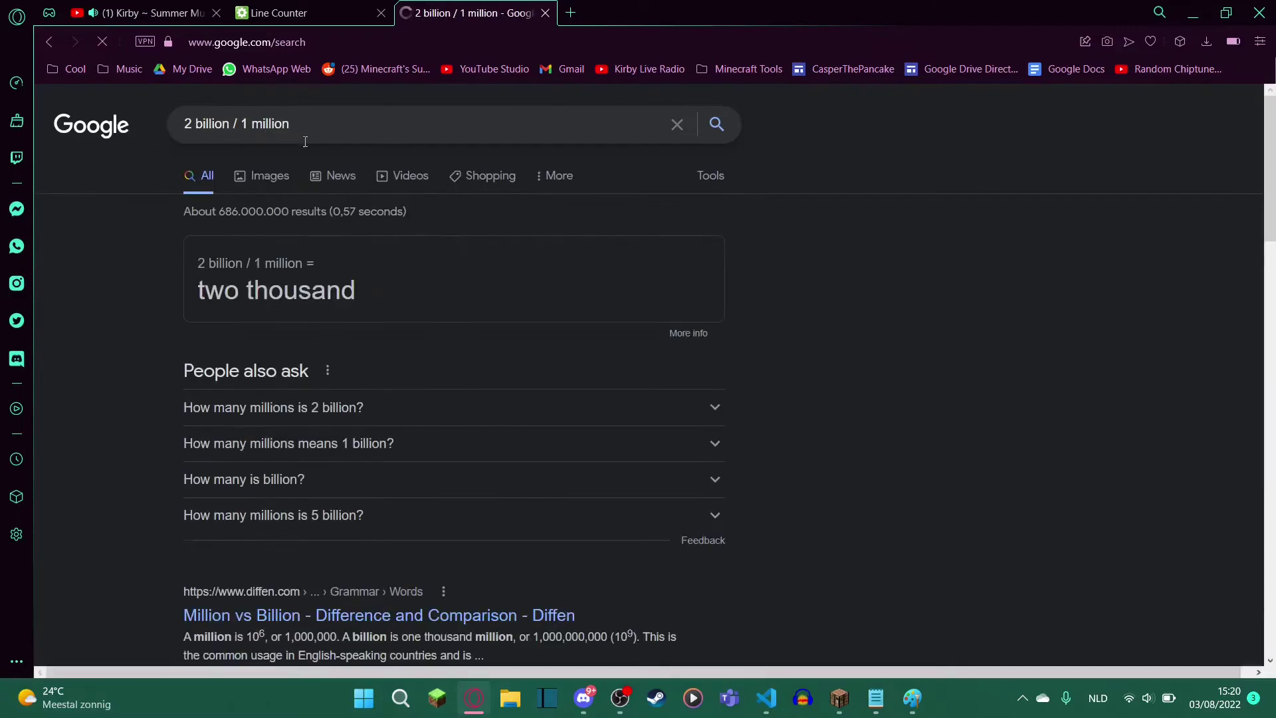
- Highlight the two thousand answer and the 1 million term, then return to the code editor
left_click_drag(199, 290, 462, 282)
left_click(326, 292)
left_click_drag(257, 262, 307, 265)
left_click(301, 264)
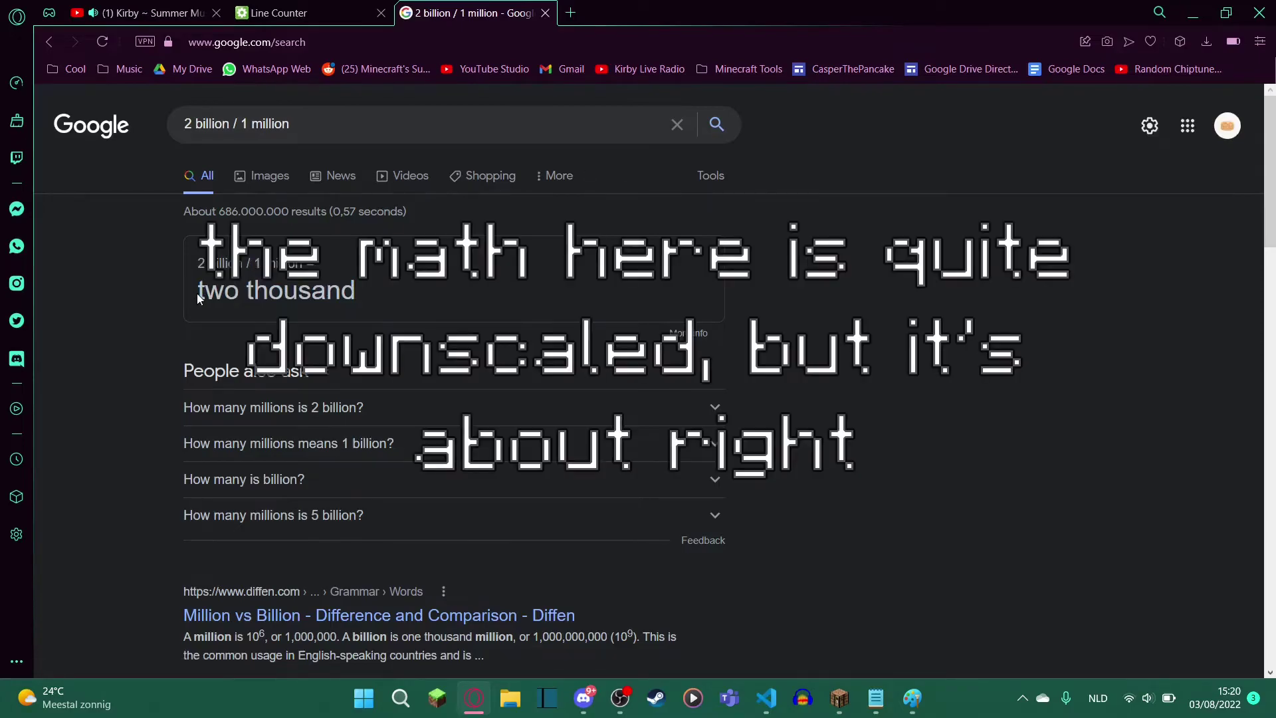
left_click_drag(189, 297, 359, 293)
left_click(359, 292)
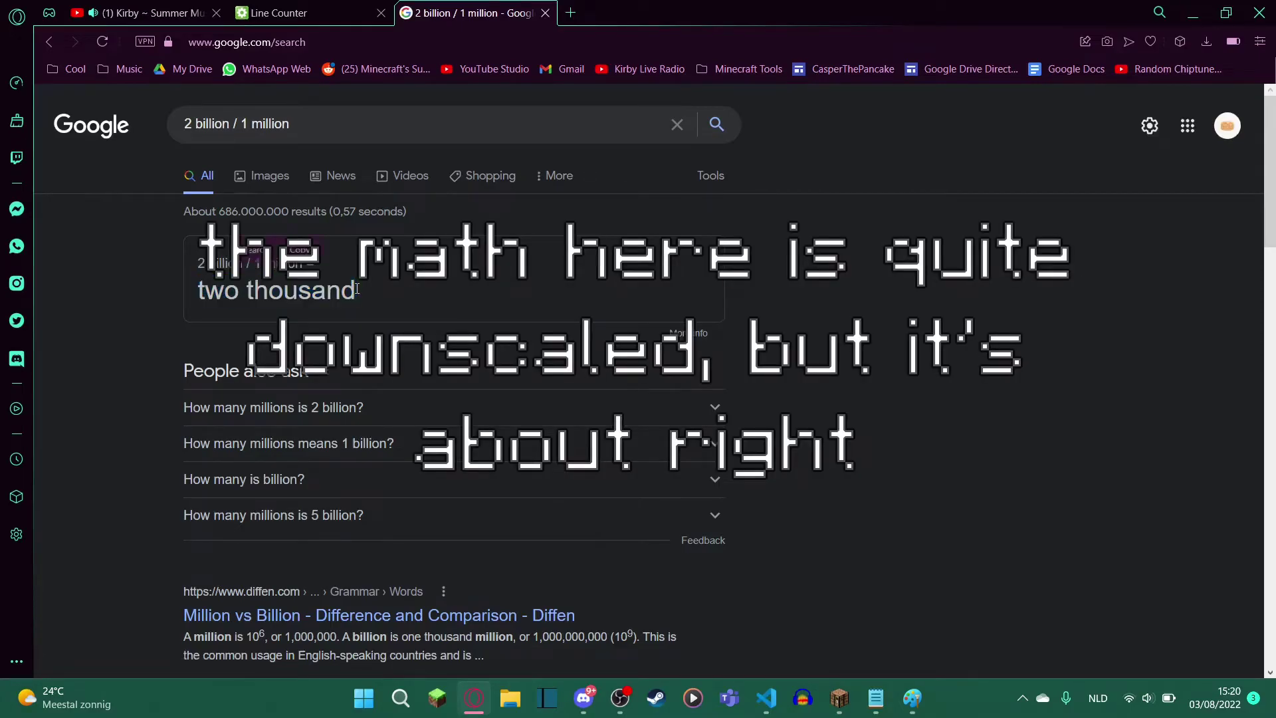
left_click(766, 698)
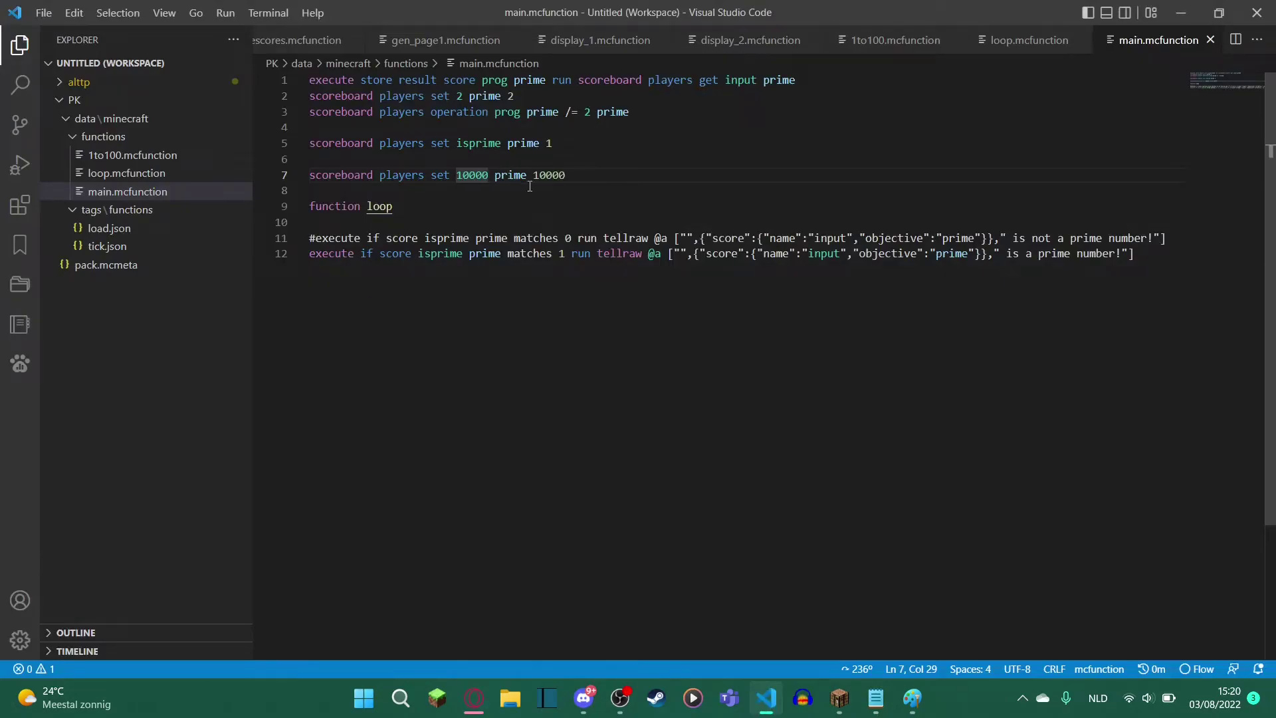
- Run /weather clear in Minecraft to stop the rain, then leave the game
left_click(840, 698)
left_click(656, 197)
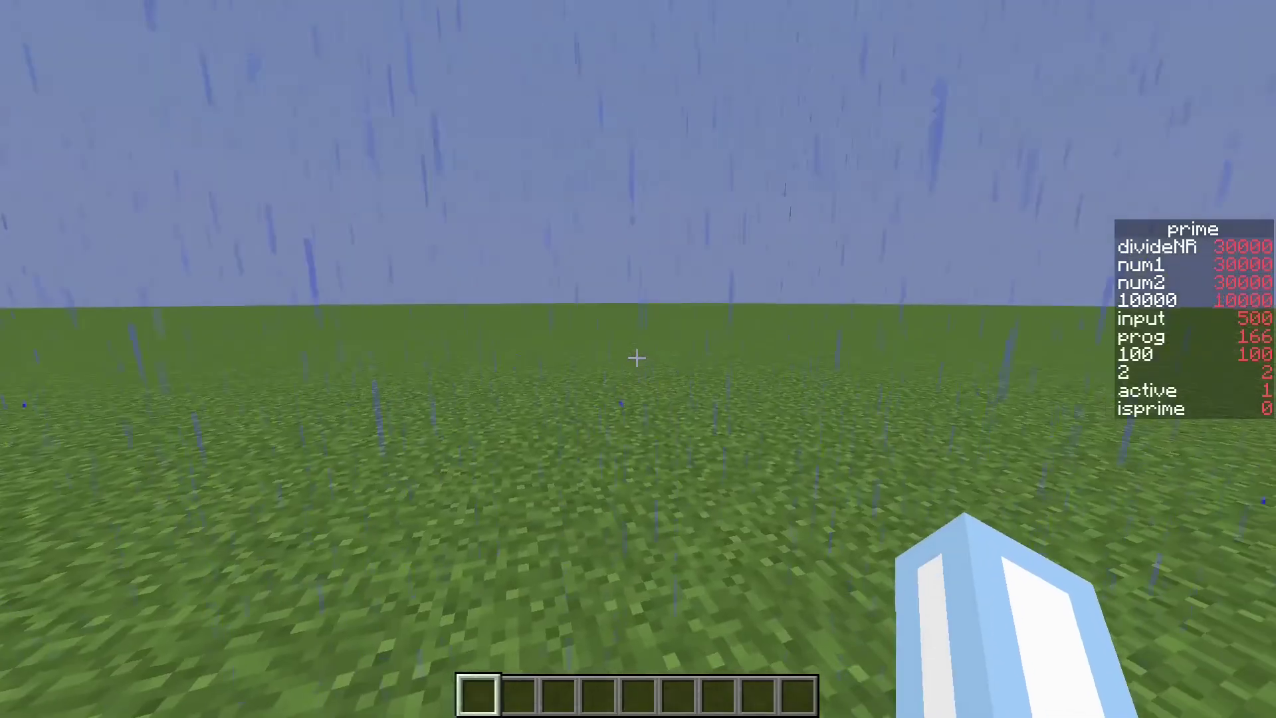
key("slash")
type("weather")
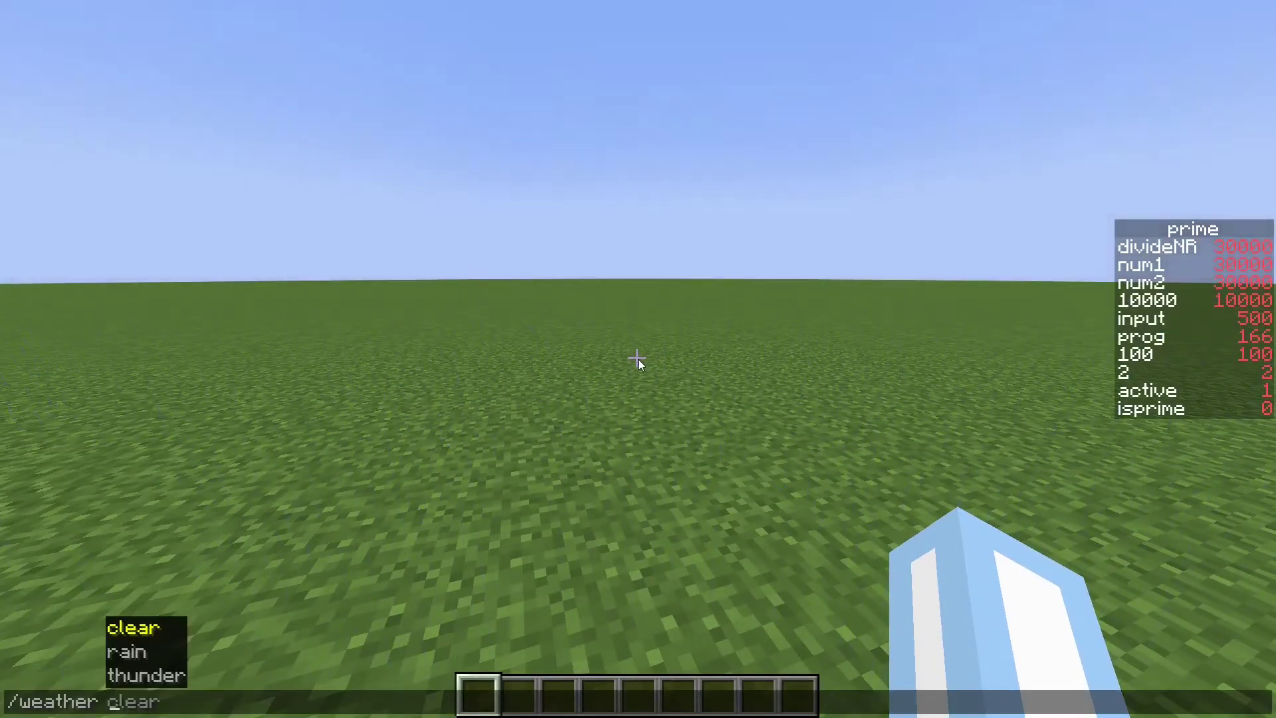
key("Escape")
key("Tab")
key("Return")
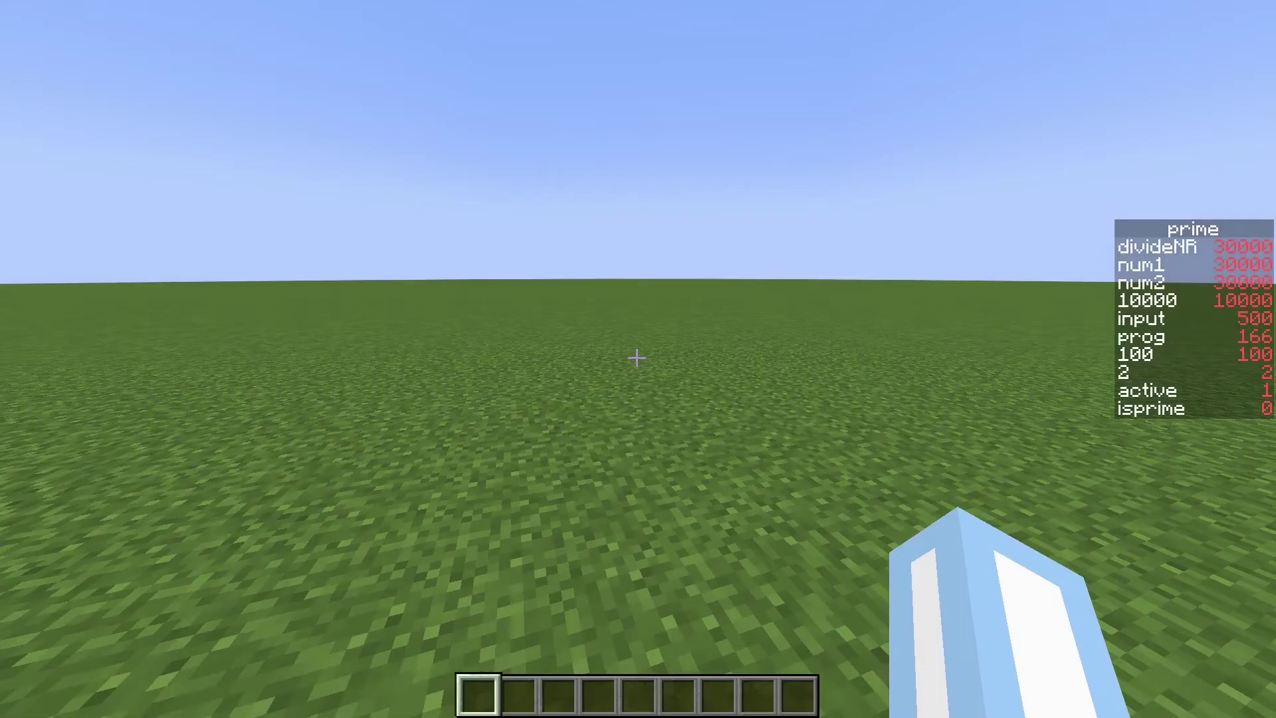
key("Escape")
key("alt+Tab")
key("alt+Tab")
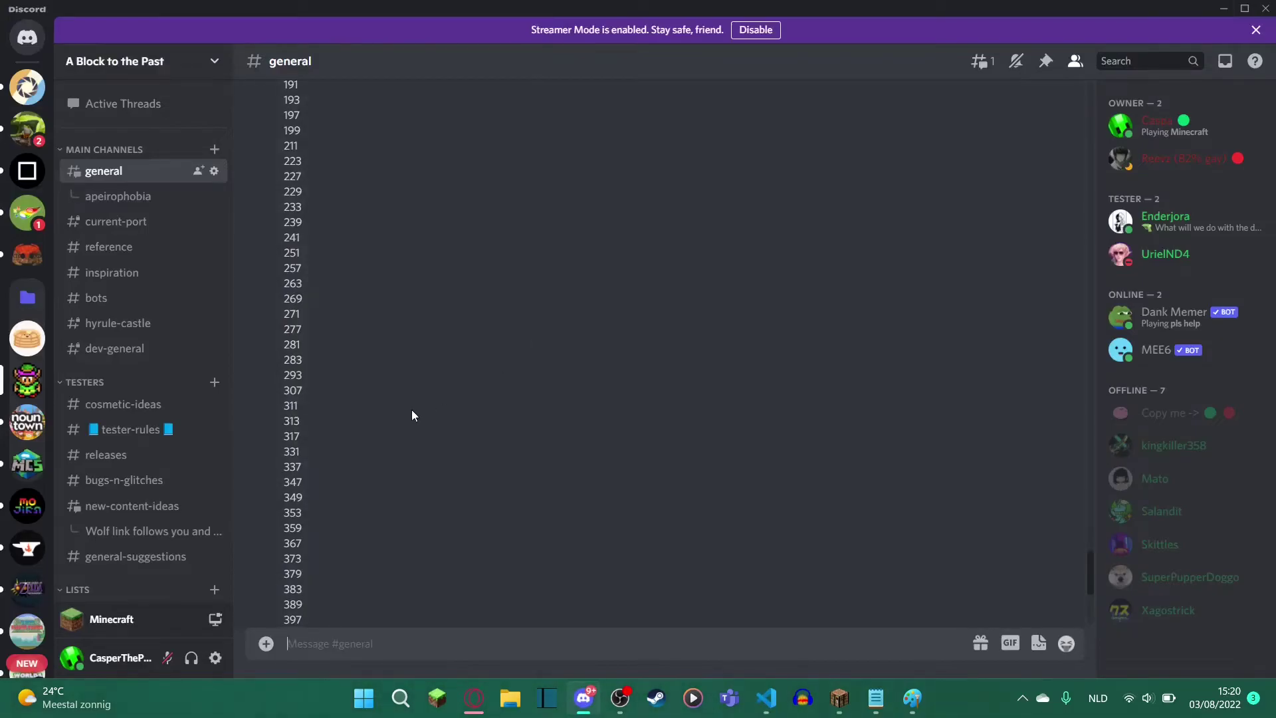
- Minimise Discord, with its #general prime list, to get back to the code
left_click(1224, 8)
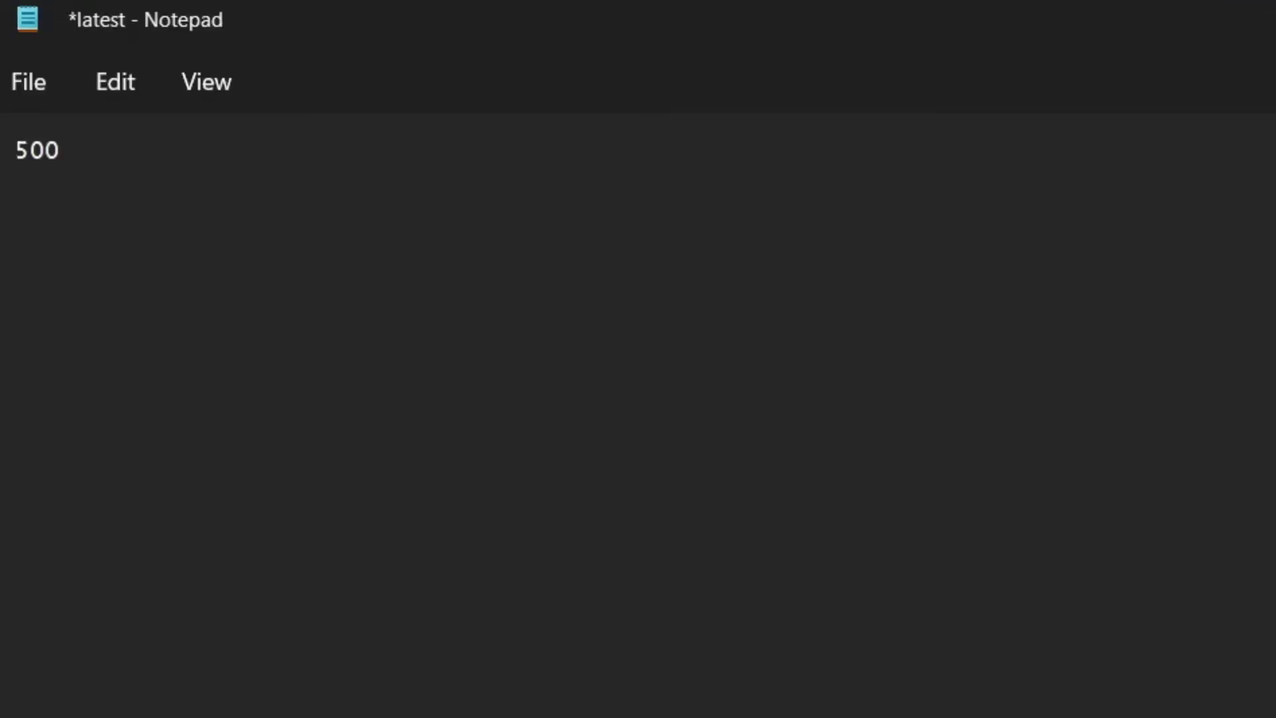
- Try 499 and 498 on new lines beneath 500, then delete both lines
key("Return")
type("499")
key("Return")
type("498")
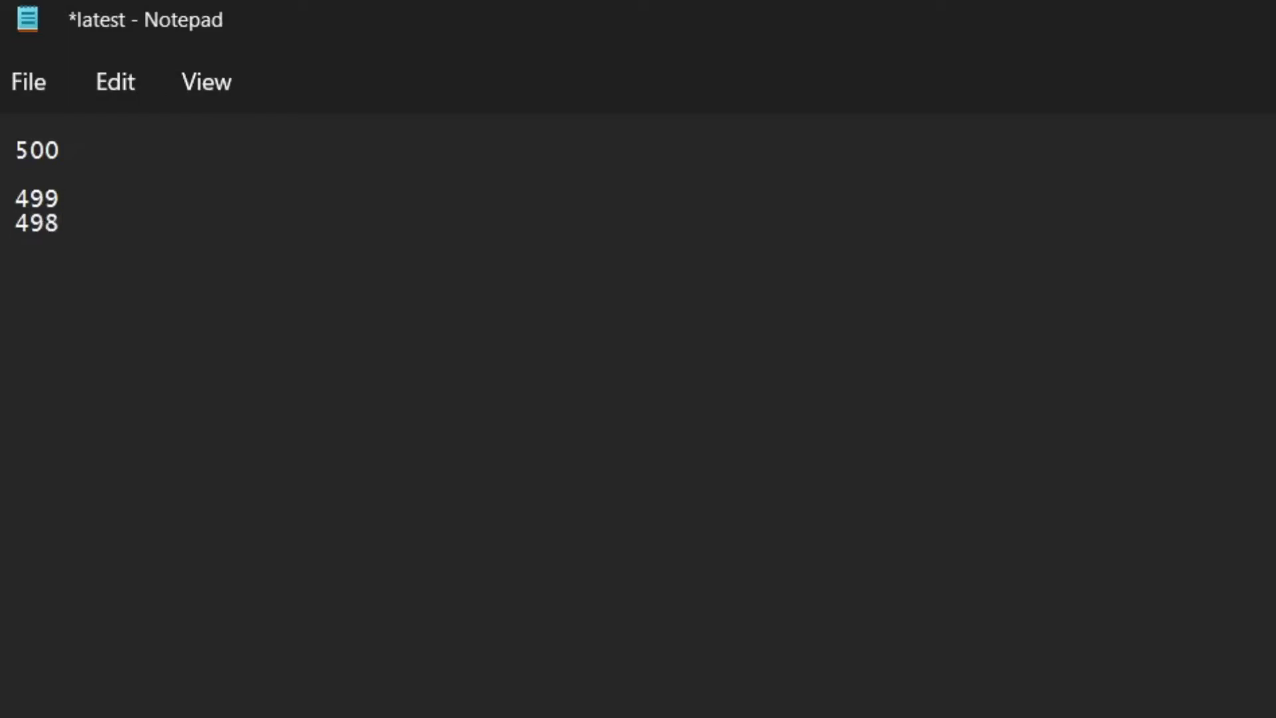
left_click_drag(61, 224, 2, 207)
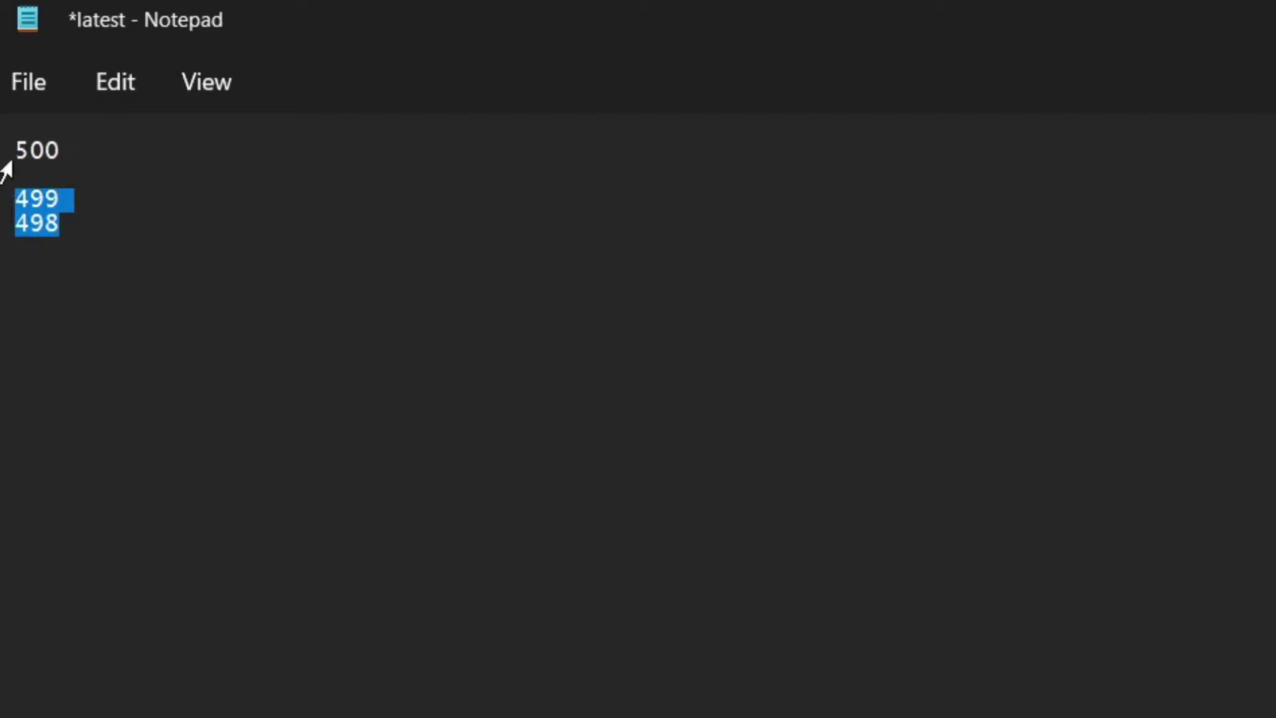
key("BackSpace")
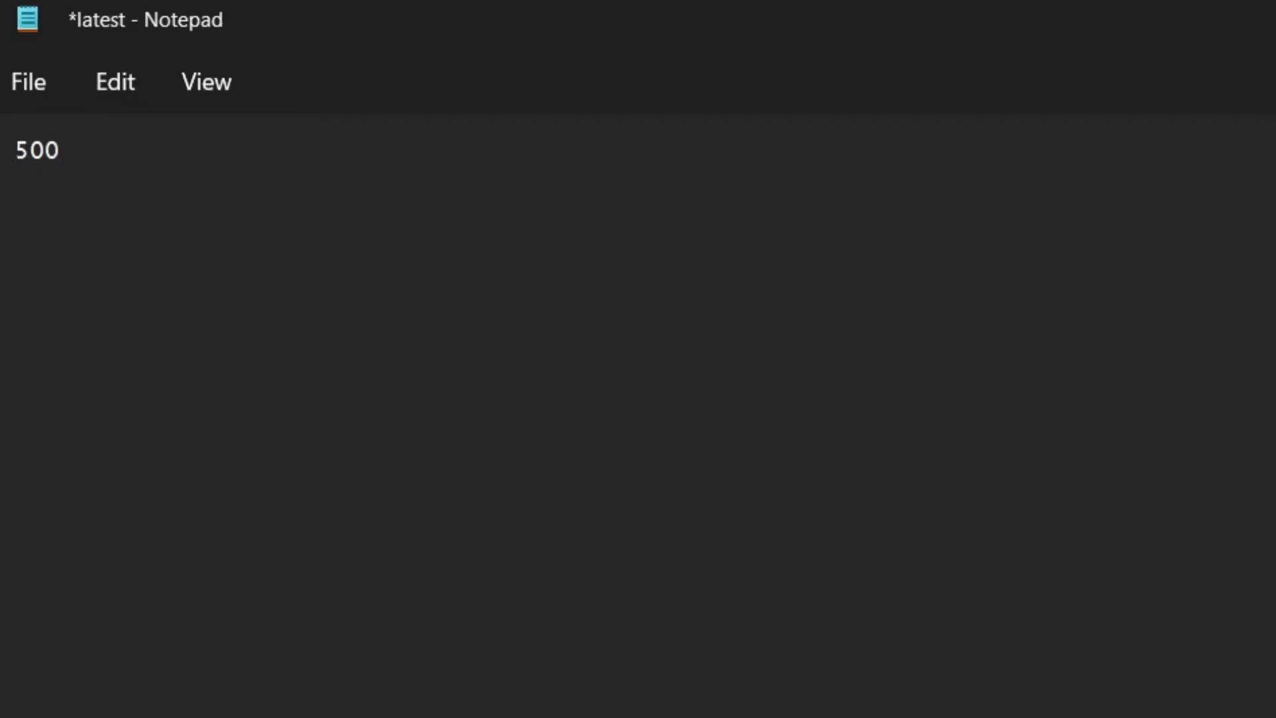
- Write 250 beneath 500 and highlight it, leaving the caret at the line start
type("250")
double_click(42, 205)
left_click(82, 207)
left_click_drag(66, 199, 2, 207)
left_click(86, 206)
key("Home")
- Place the caret at the end of the 250 line
left_click(73, 206)
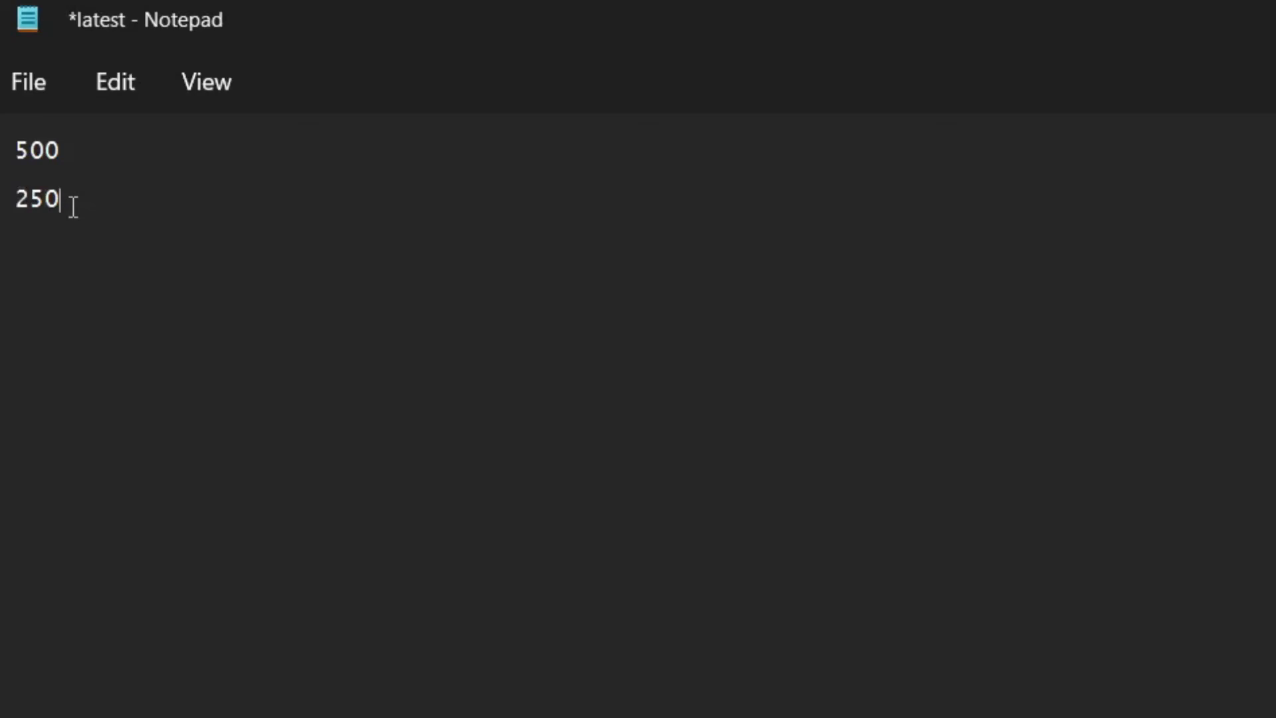